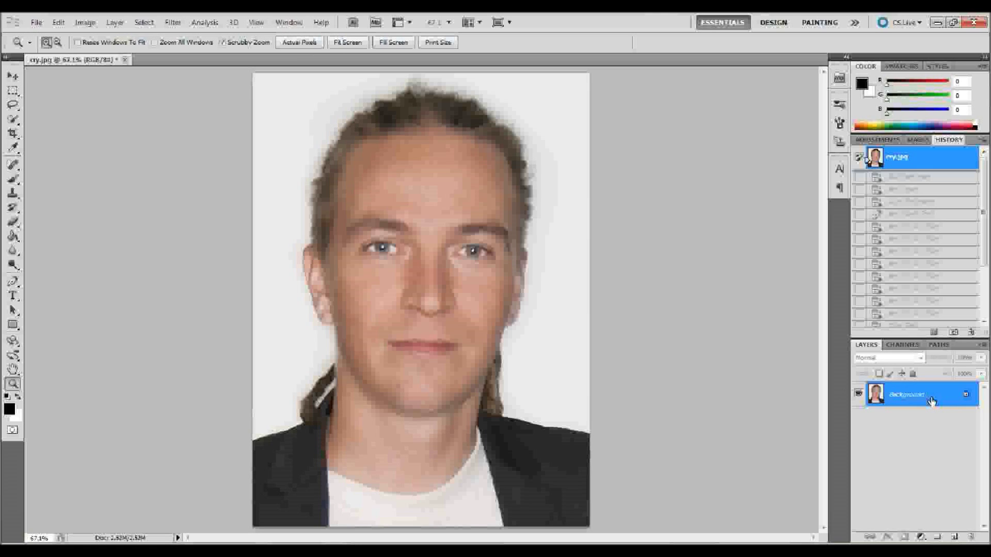
Duplicate the photo to Layer 1, hide the Background layer and select Layer 1.
key(ctrl+j)
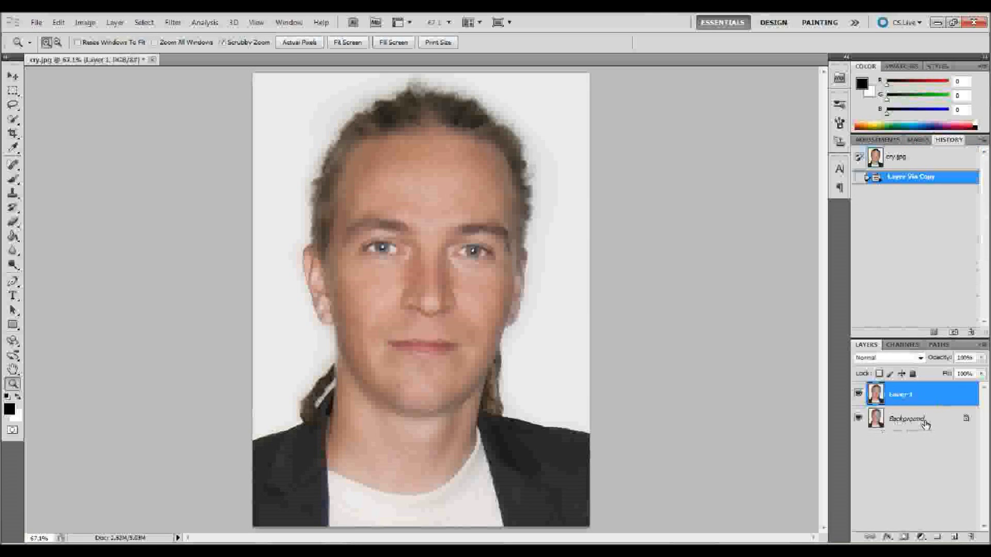
click(924, 422)
drag(929, 422, 955, 537)
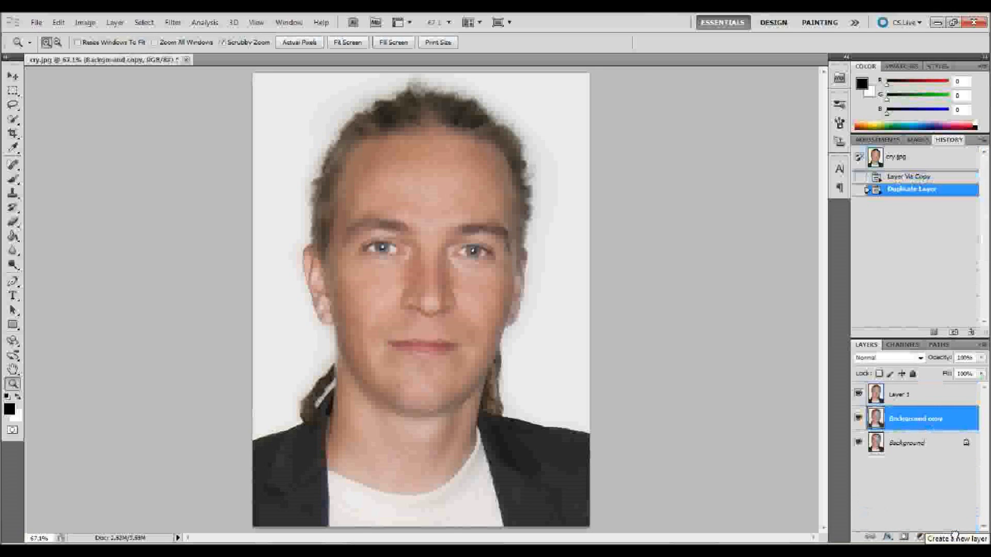
key(ctrl+z)
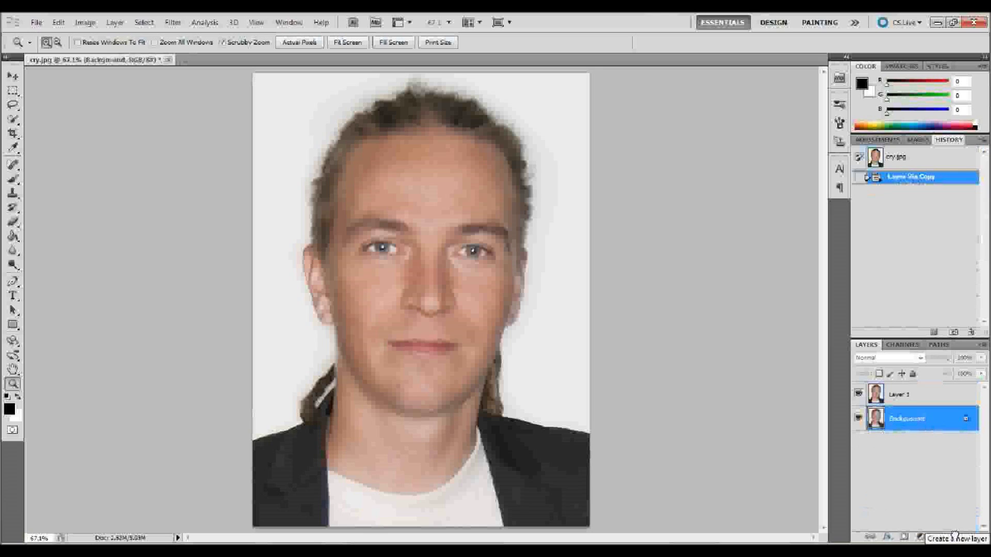
click(858, 418)
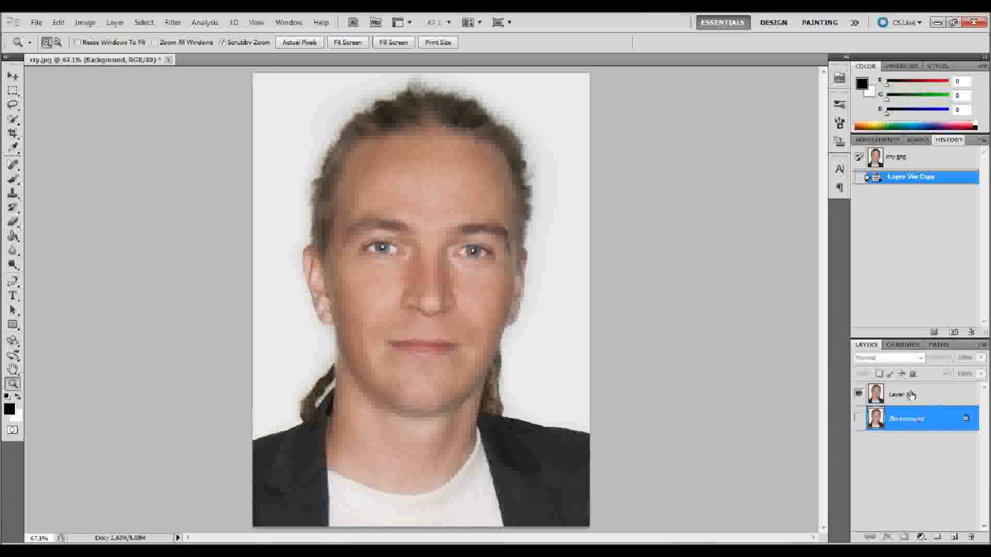
click(911, 395)
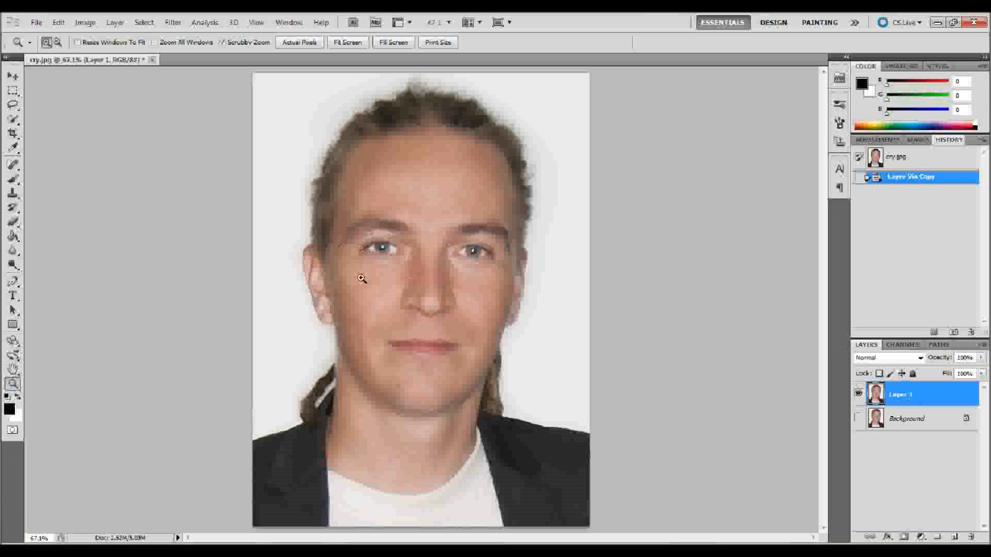
Zoom in on the man's right eye and add a new empty layer named 'tear'.
drag(343, 259, 420, 303)
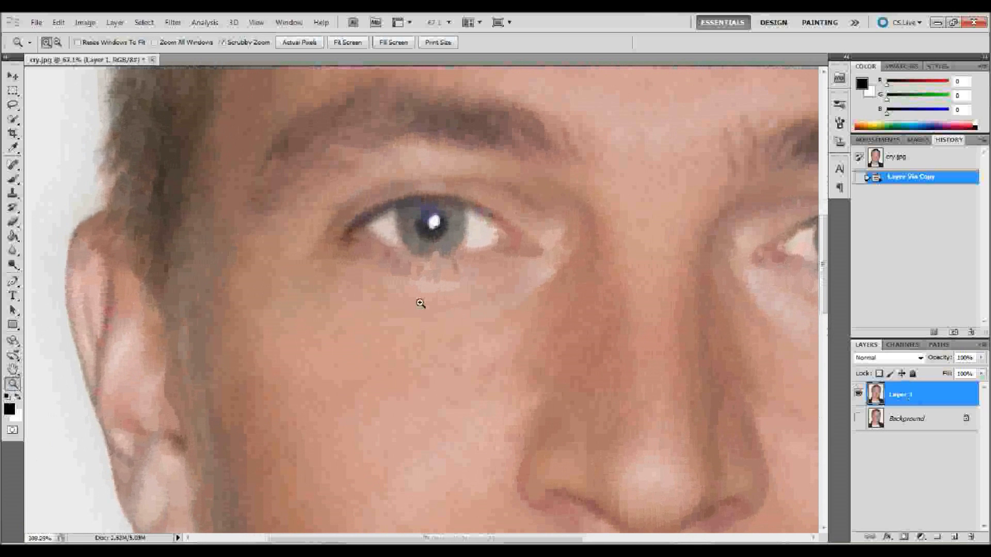
scroll(489, 269, down, 2)
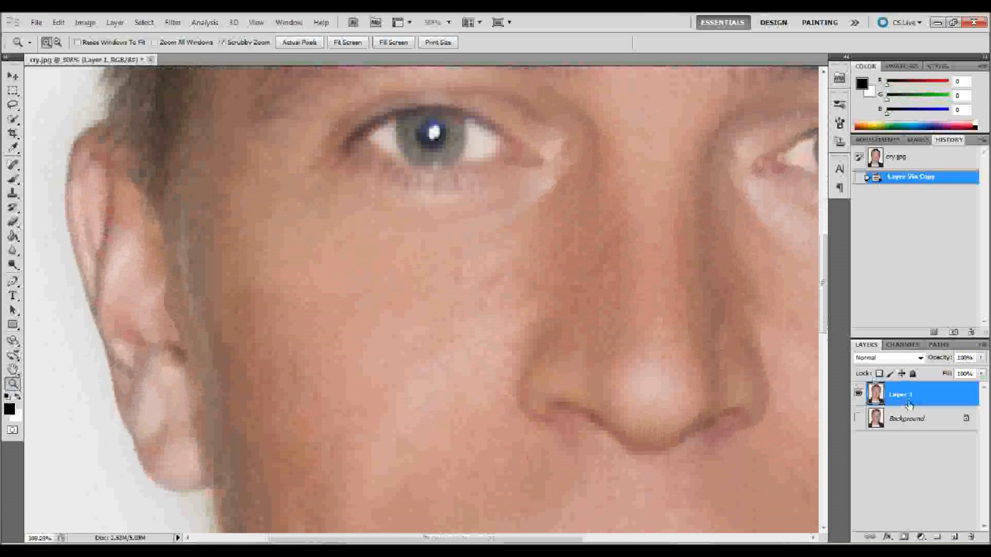
click(954, 538)
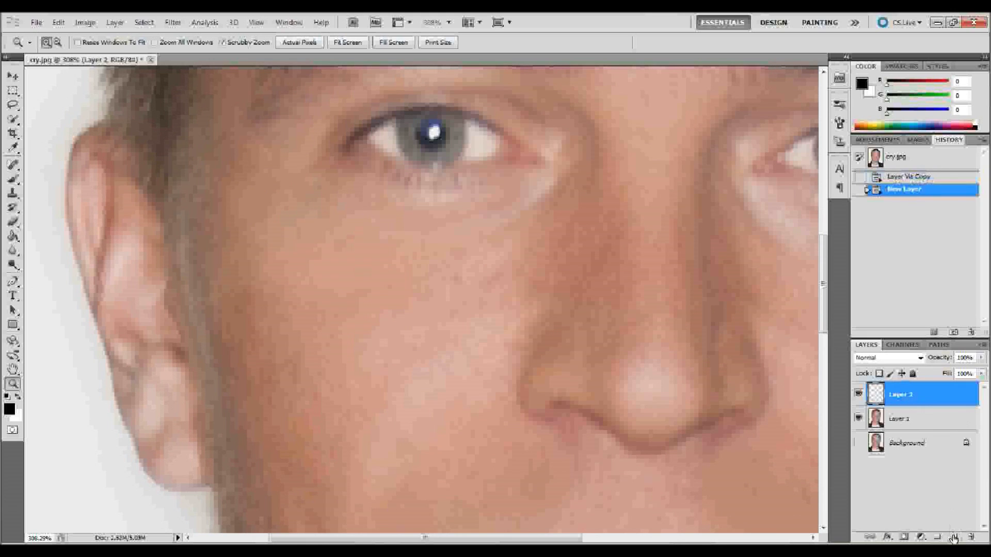
double_click(897, 395)
text(texr)
key(Return)
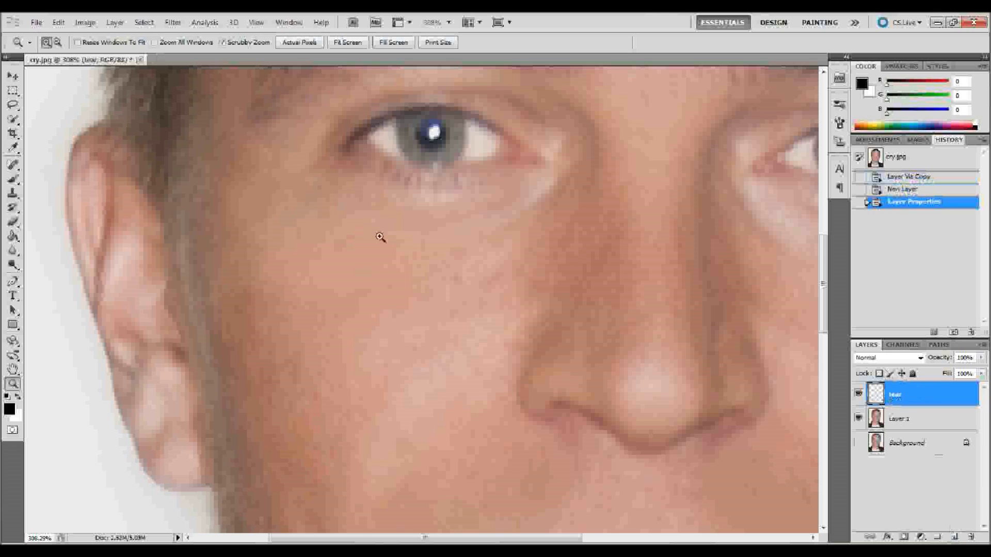
Start a Pen path at the eye's corner and curve it down the cheek.
key(p)
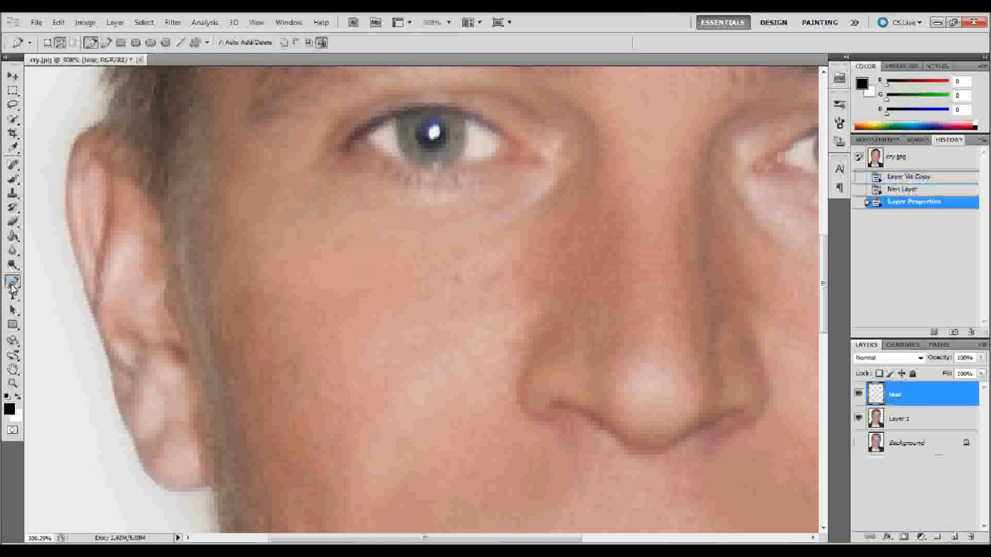
click(528, 164)
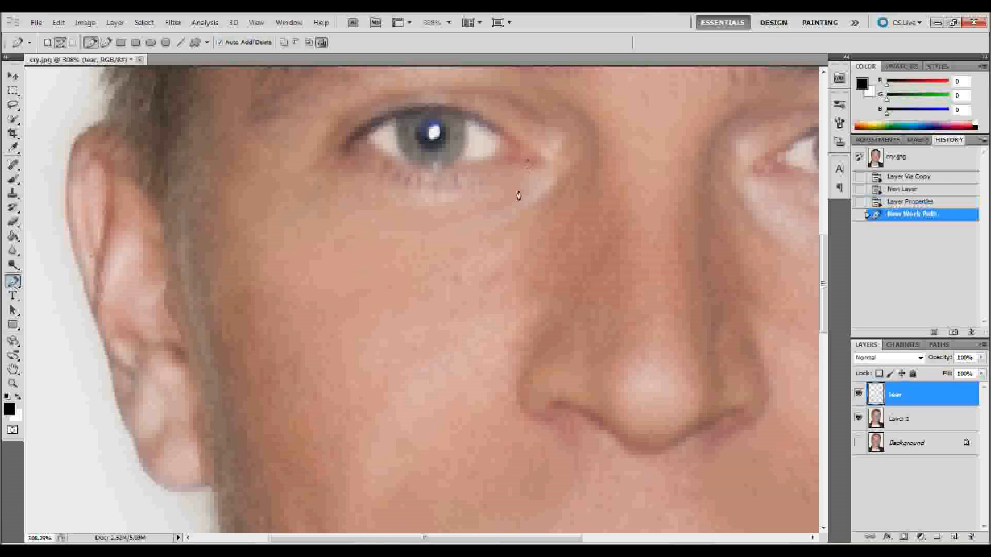
drag(519, 198, 519, 202)
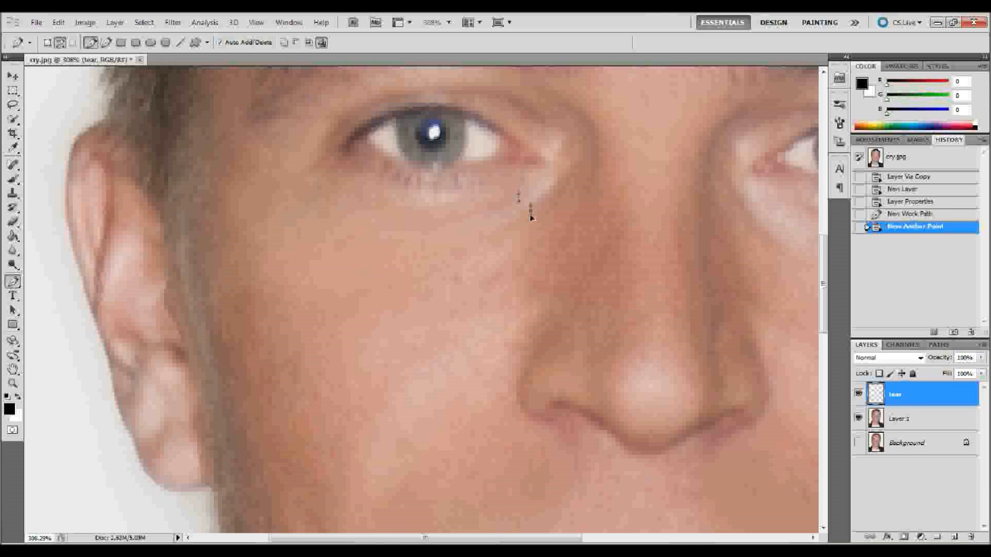
click(531, 217)
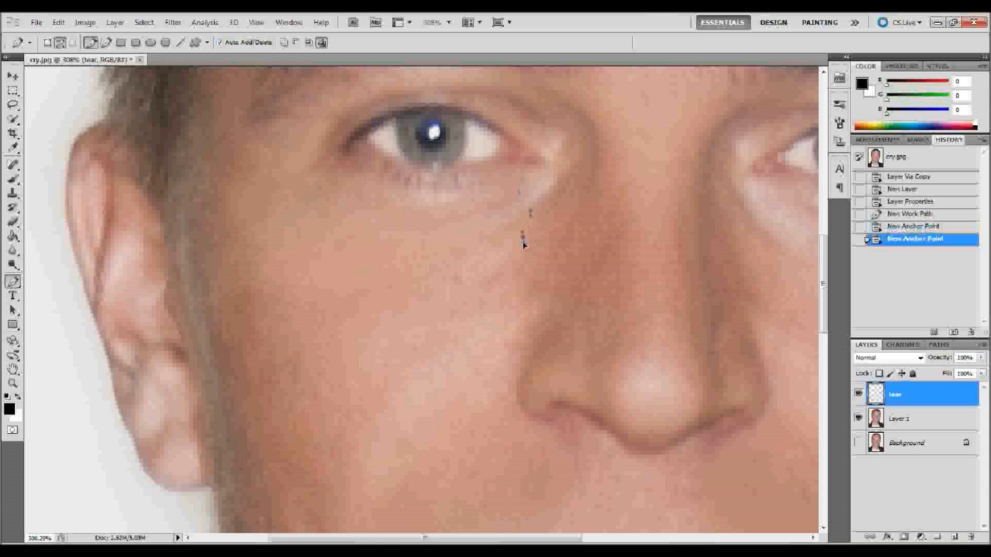
click(523, 242)
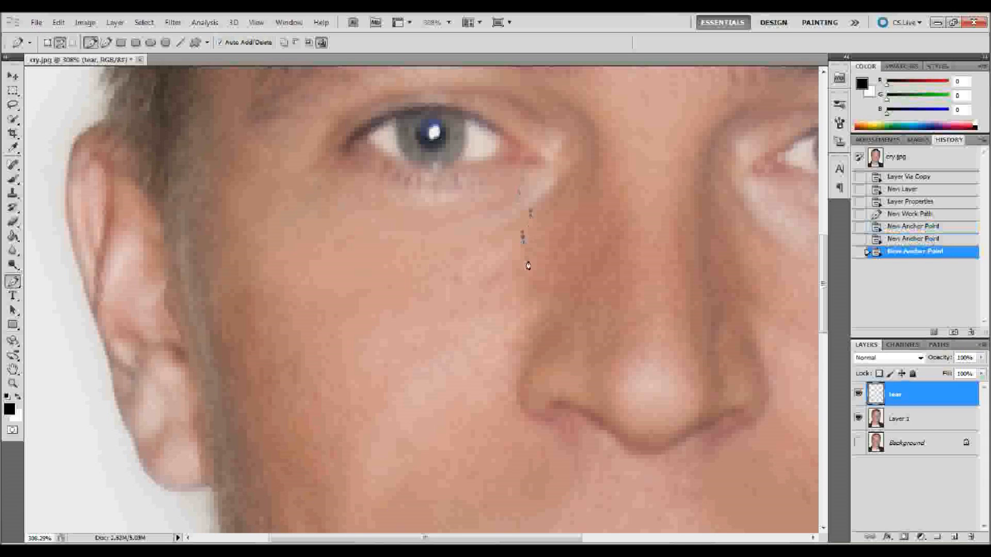
drag(531, 261, 532, 272)
drag(532, 272, 532, 274)
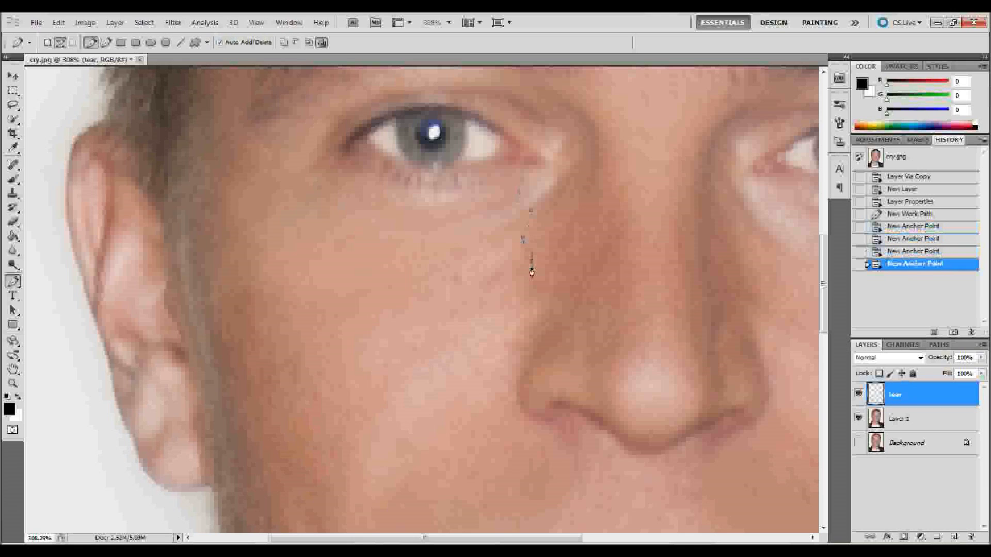
Bring the outline around the tear's bottom and back up, closing it at the start point.
click(552, 273)
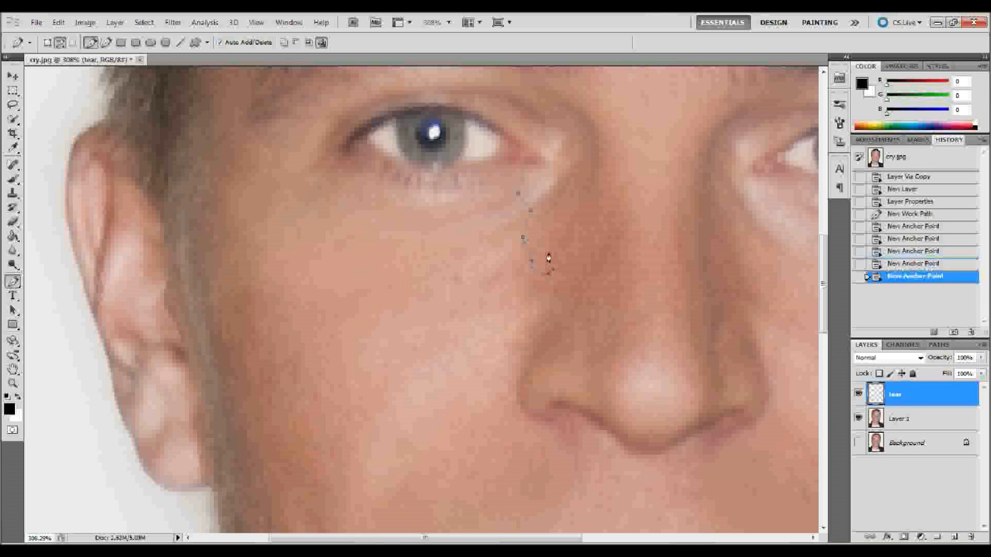
click(547, 252)
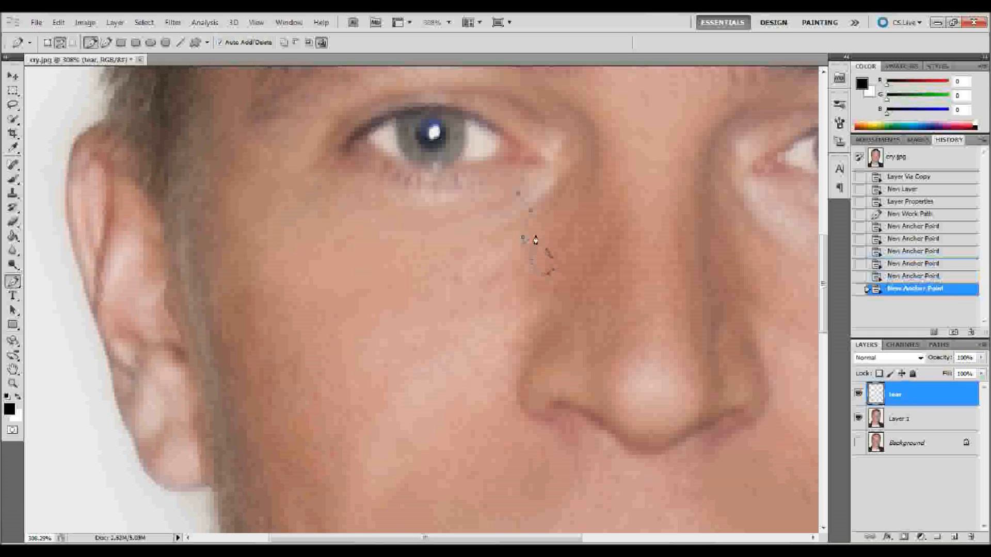
click(537, 236)
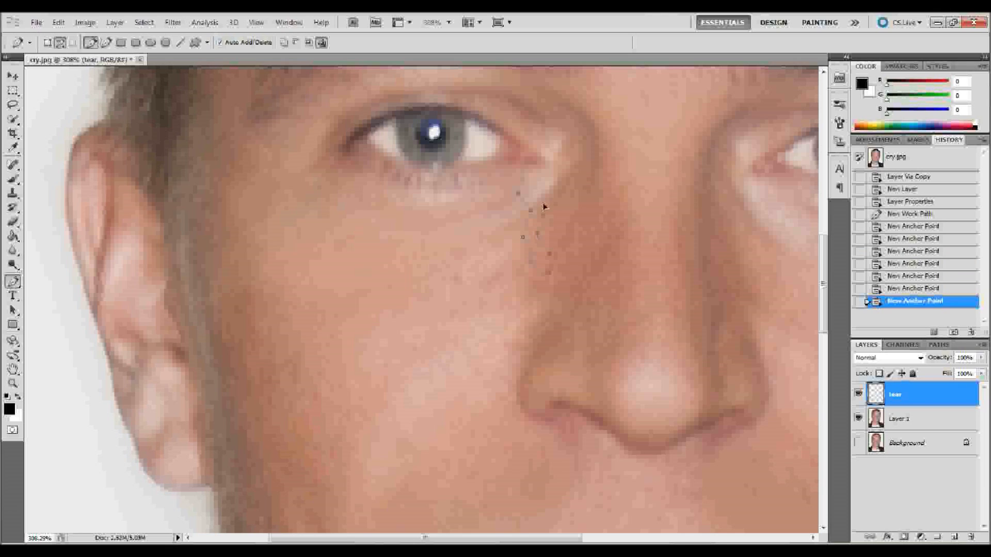
click(543, 209)
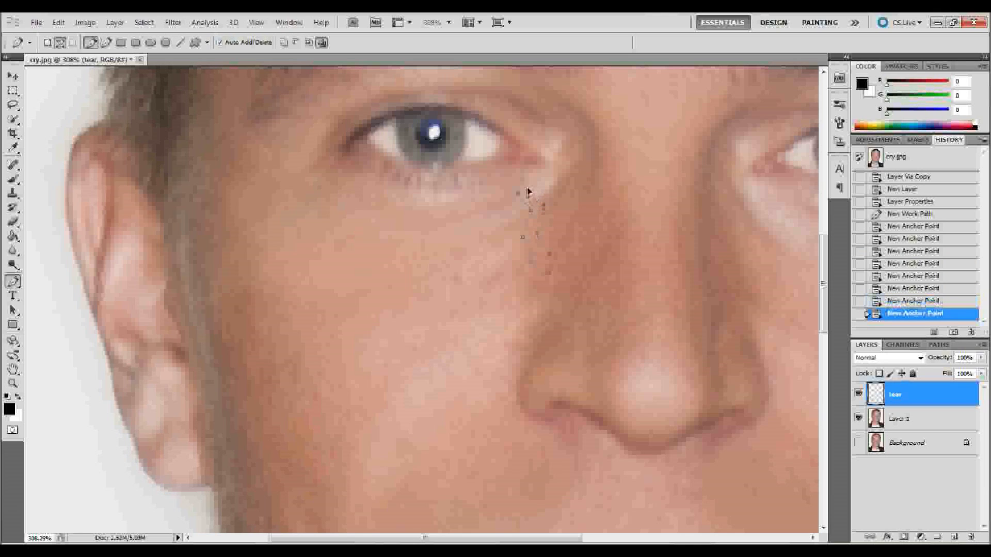
click(528, 192)
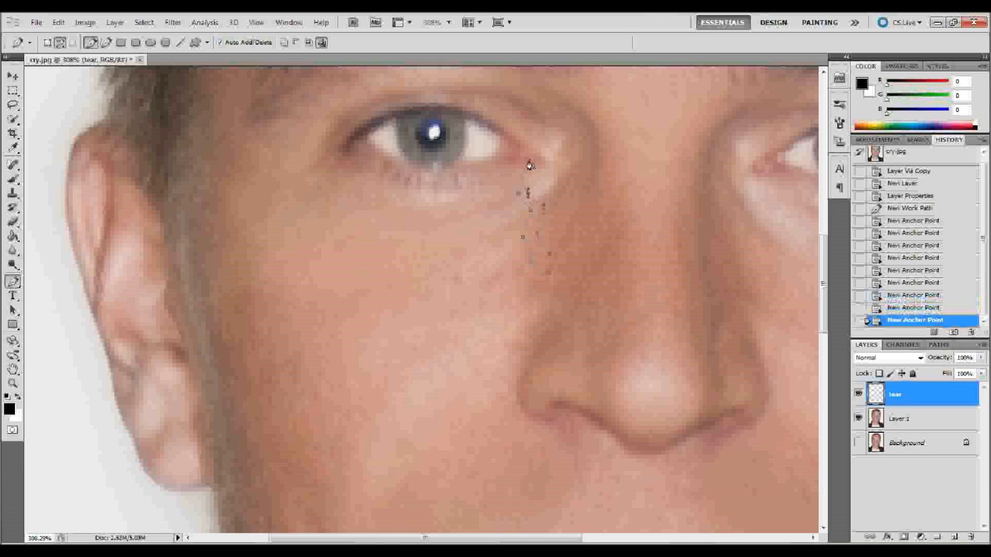
click(530, 164)
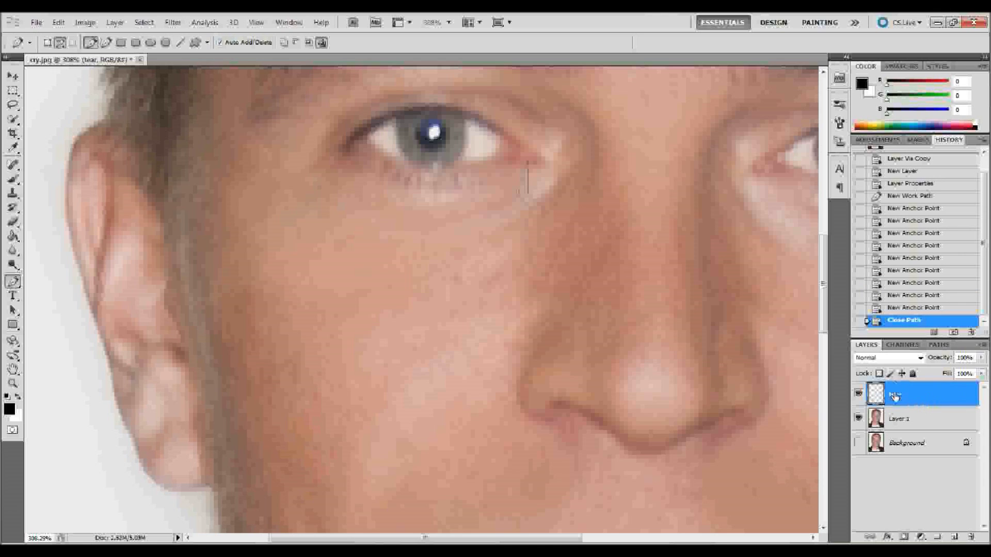
Load the tear Work Path from the Paths panel as a selection.
click(939, 345)
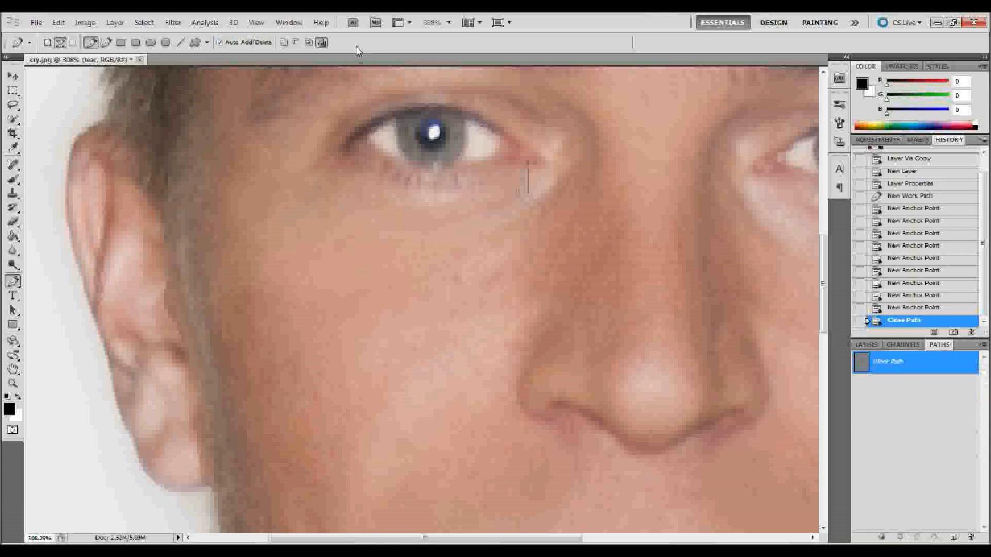
click(289, 21)
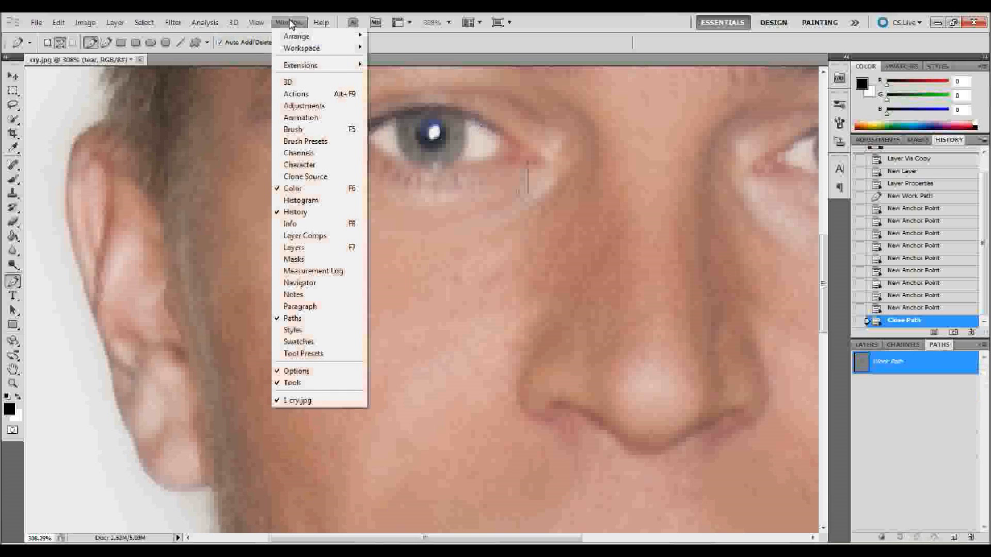
click(289, 22)
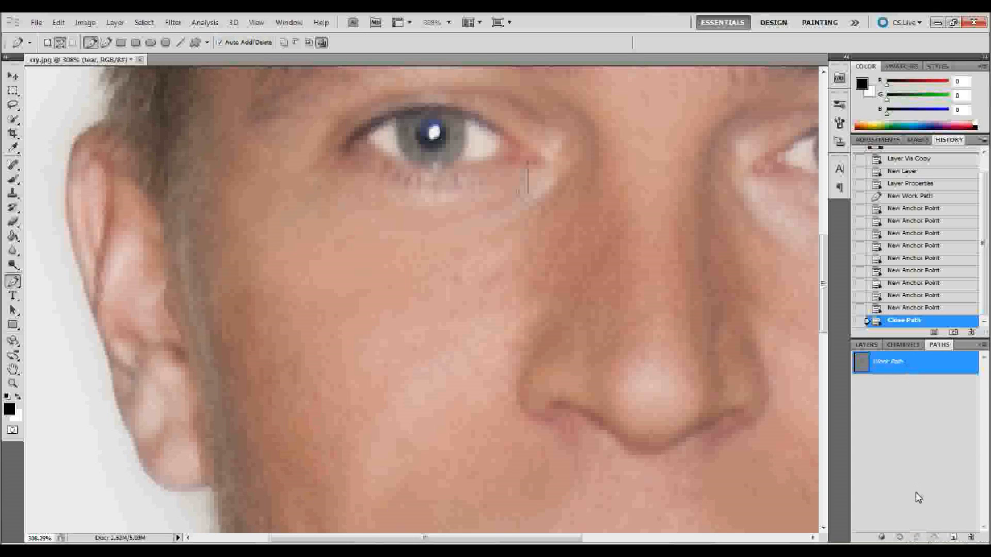
click(918, 537)
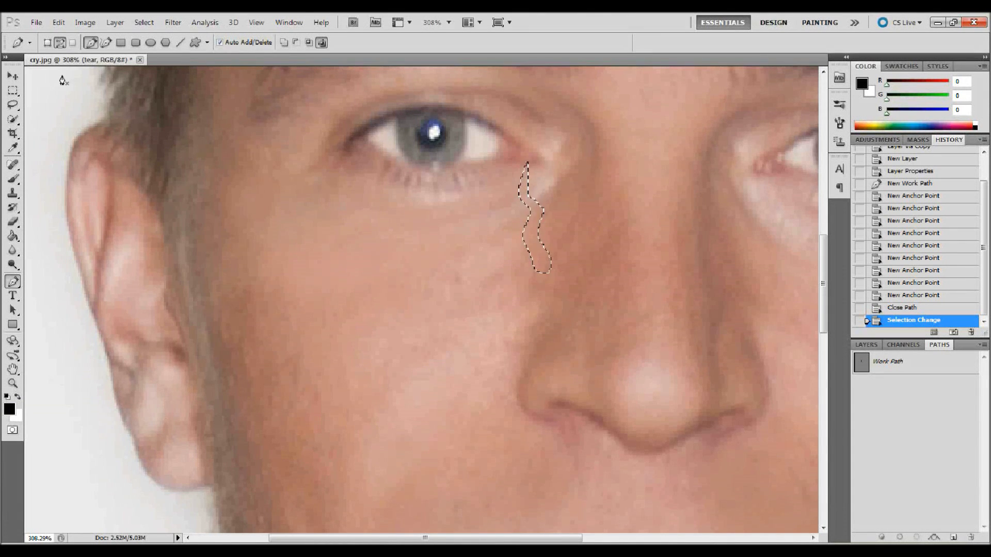
Fill the tear selection with the black foreground colour via Edit > Fill, then deselect.
click(58, 23)
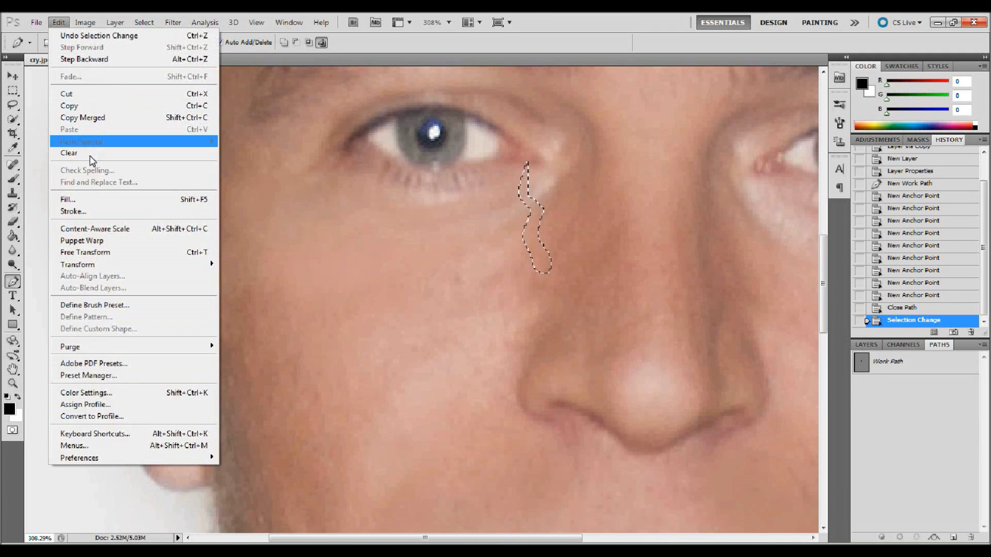
click(82, 200)
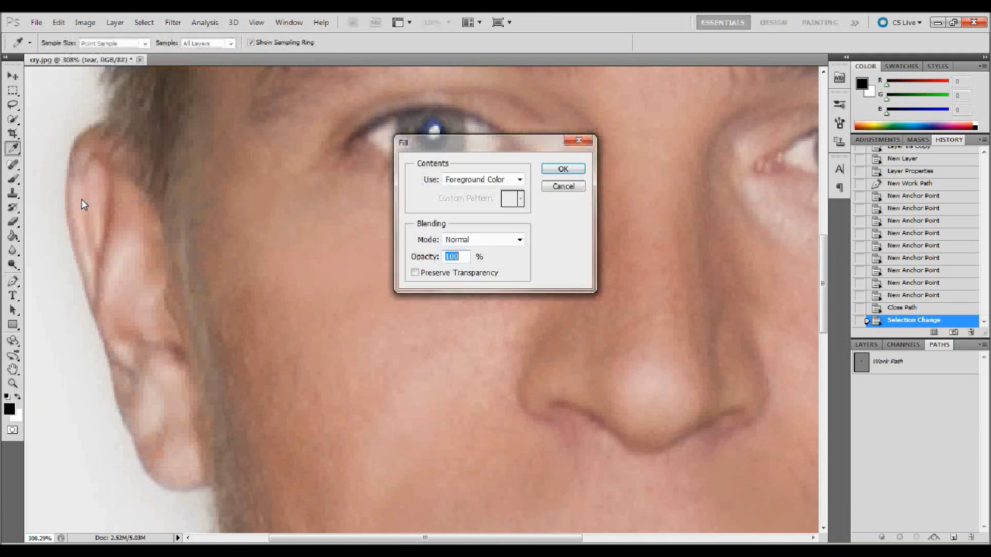
click(520, 181)
click(497, 192)
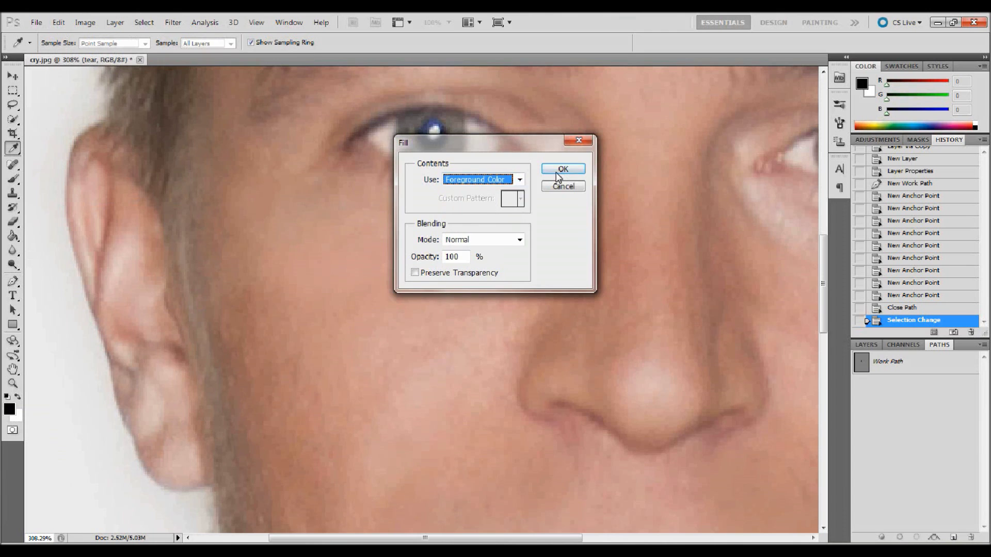
click(561, 169)
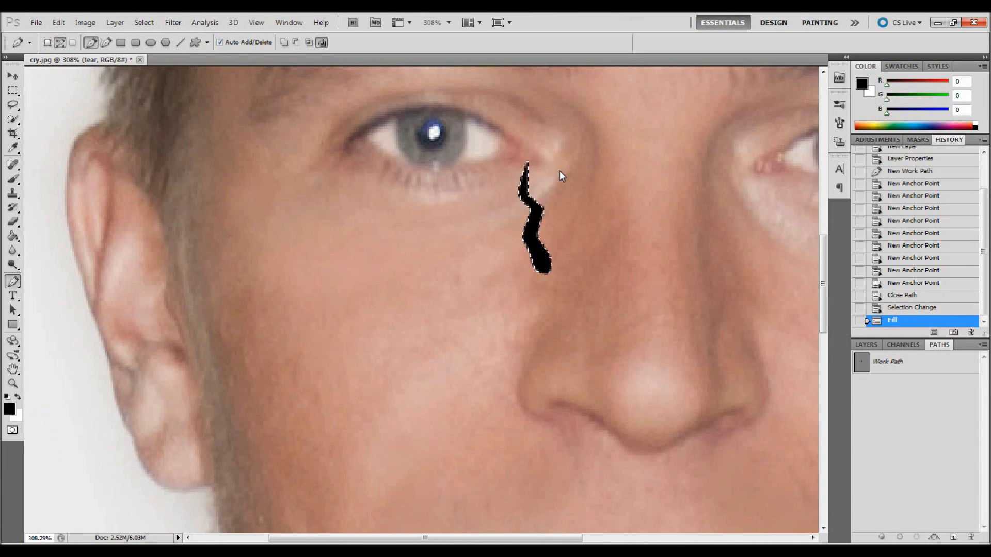
key(ctrl+d)
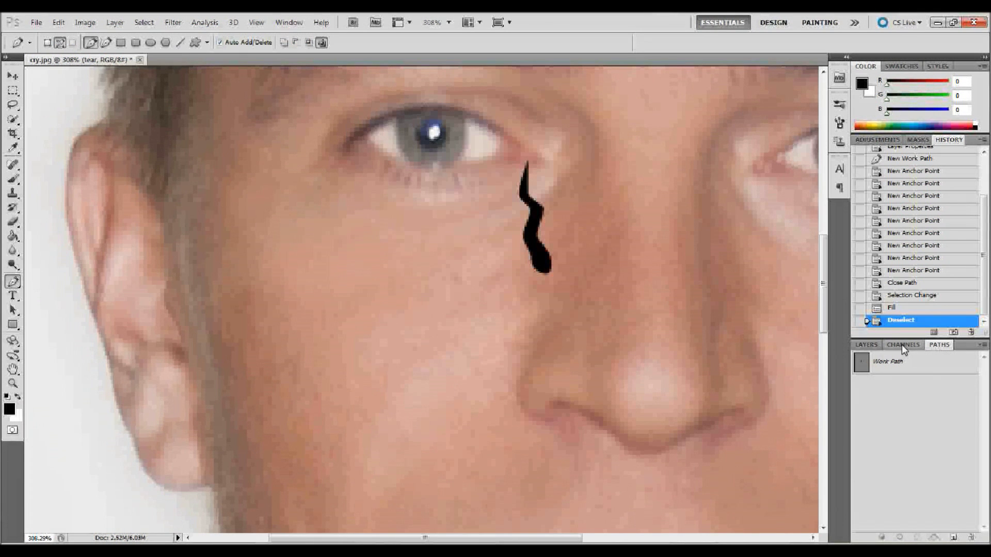
Change the tear layer's blend mode from Normal to Screen.
click(870, 347)
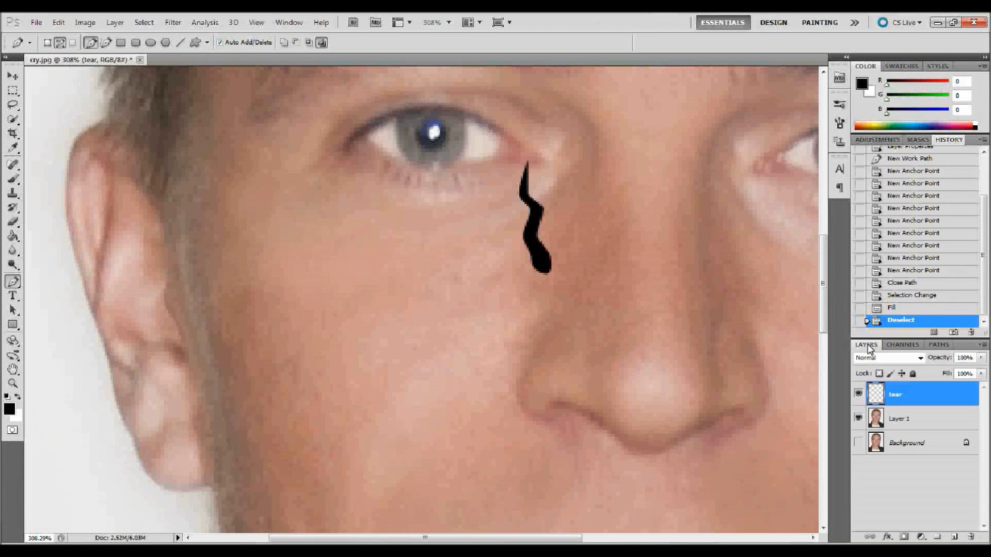
click(920, 357)
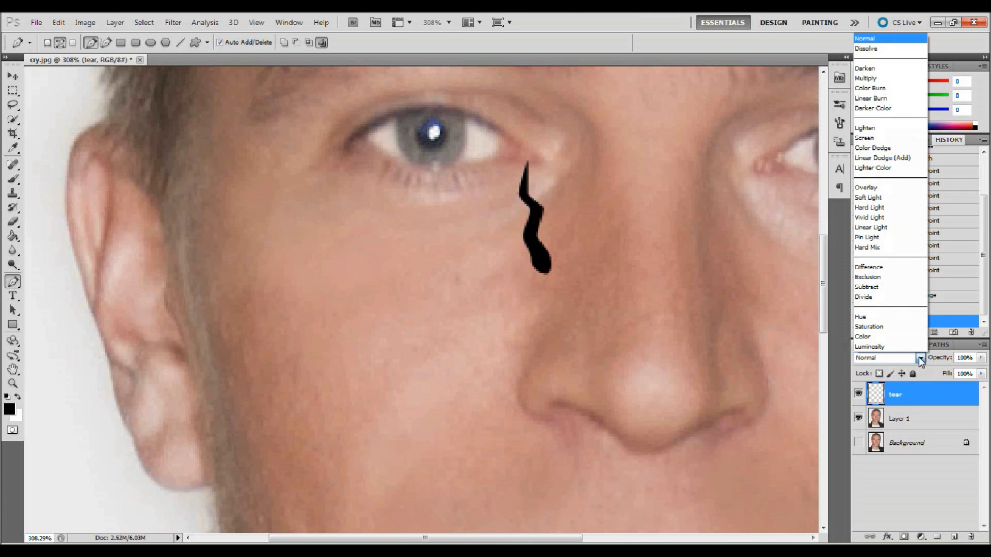
click(864, 138)
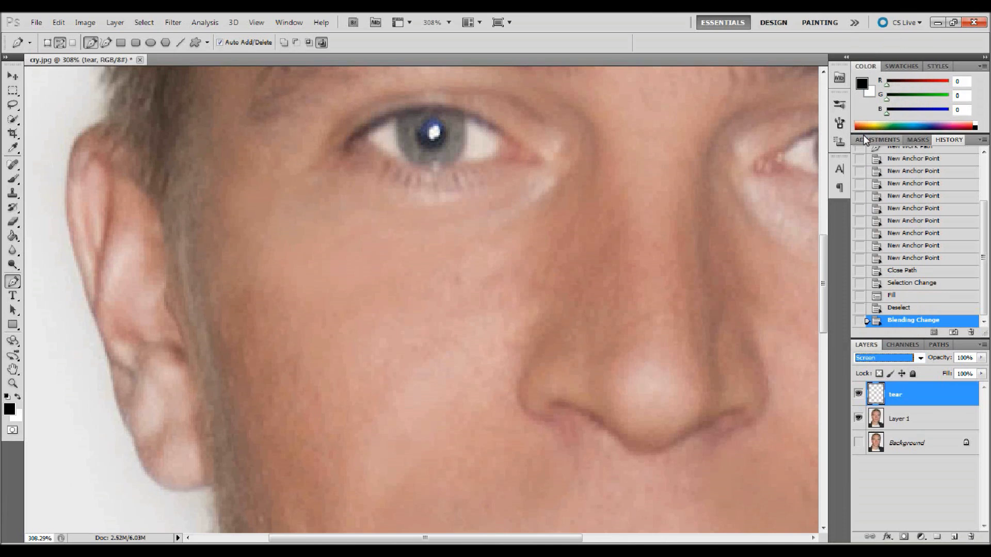
Enable Drop Shadow, Inner Shadow, Inner Glow, Bevel and Emboss, and Gradient Overlay on the tear layer.
double_click(950, 396)
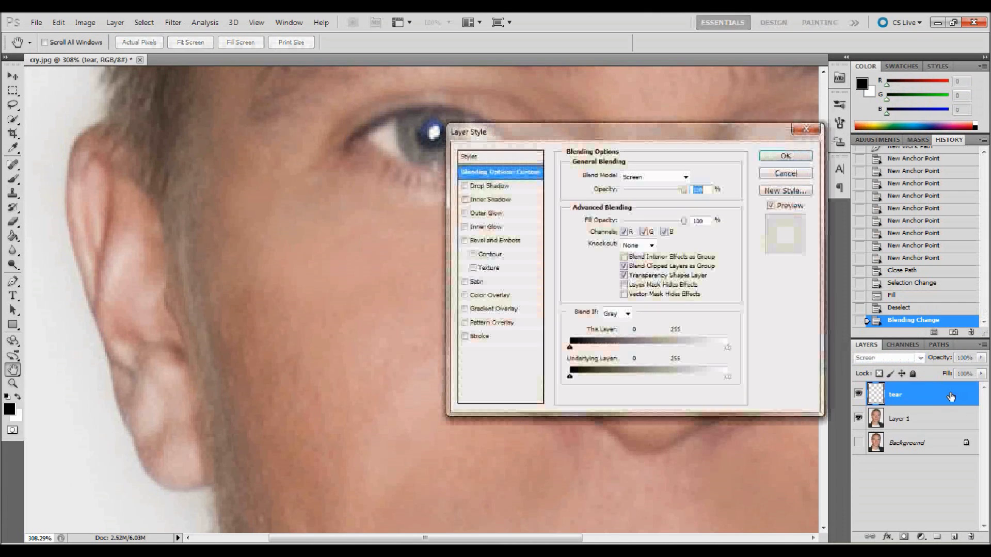
drag(583, 133, 701, 127)
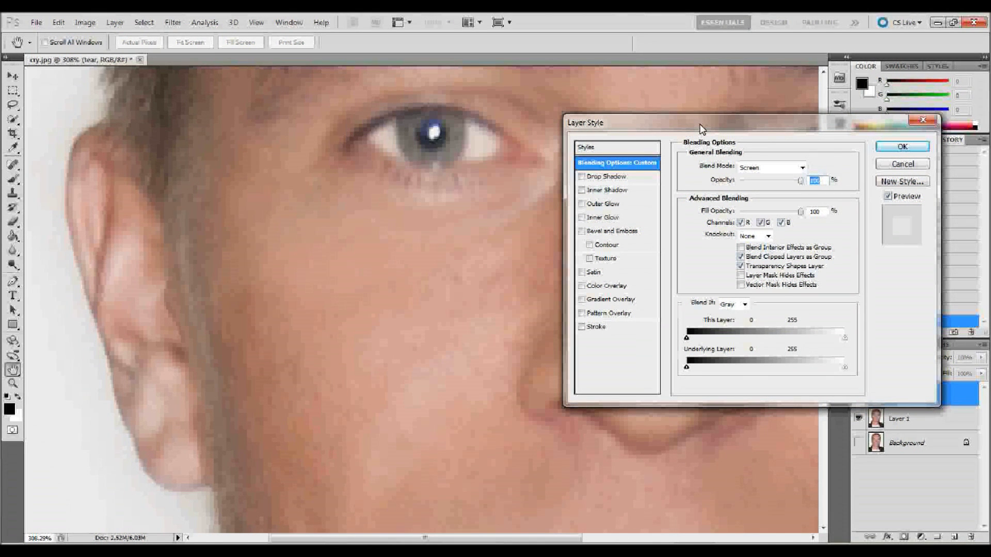
click(582, 177)
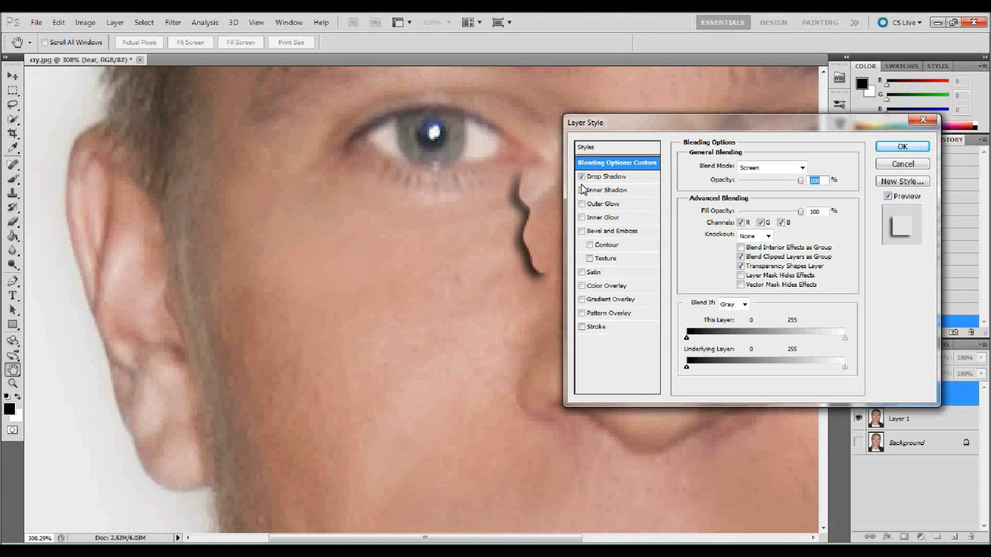
click(582, 190)
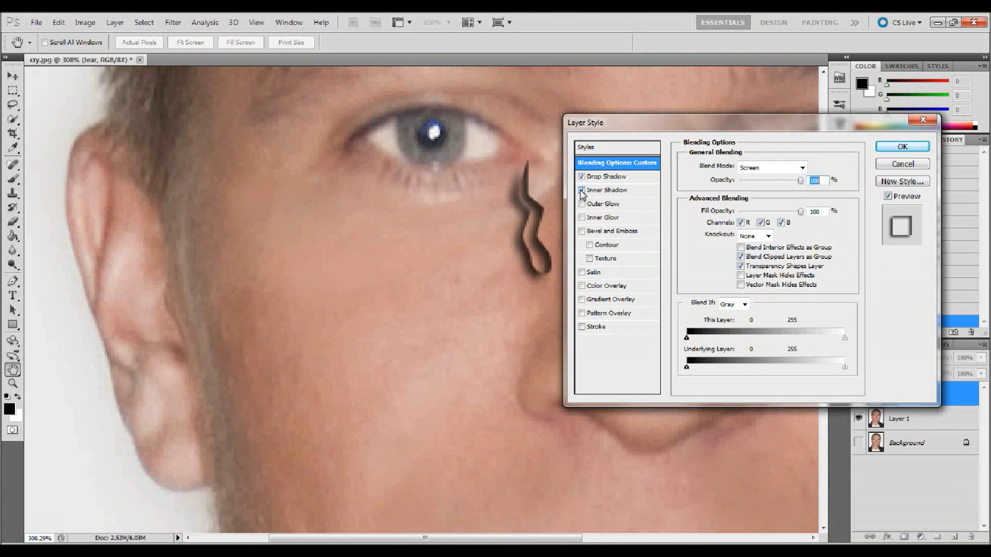
click(583, 218)
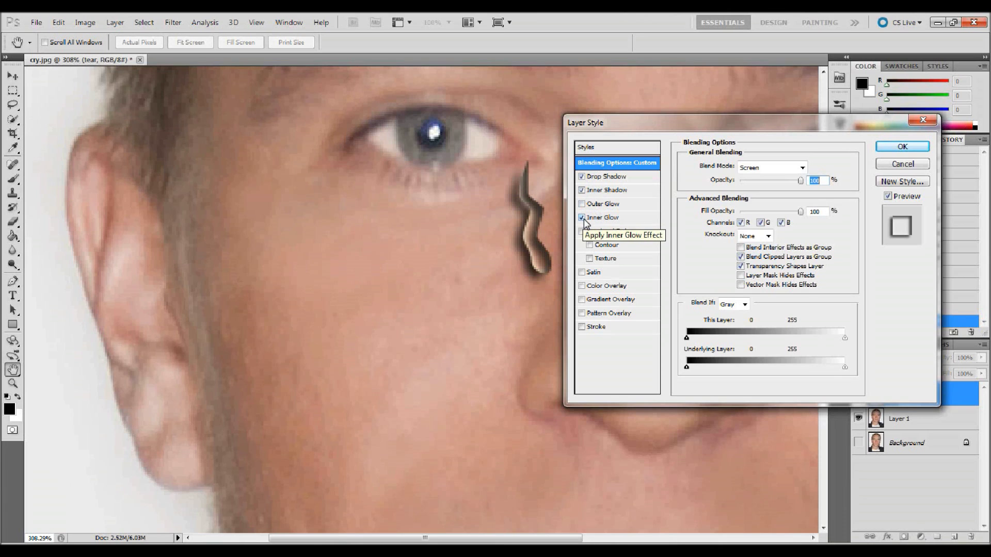
click(582, 232)
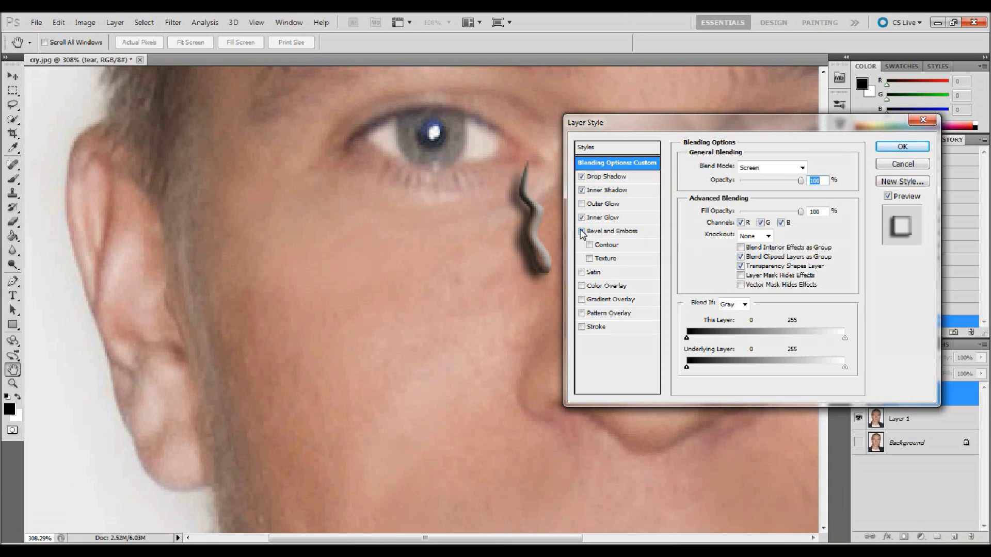
click(581, 300)
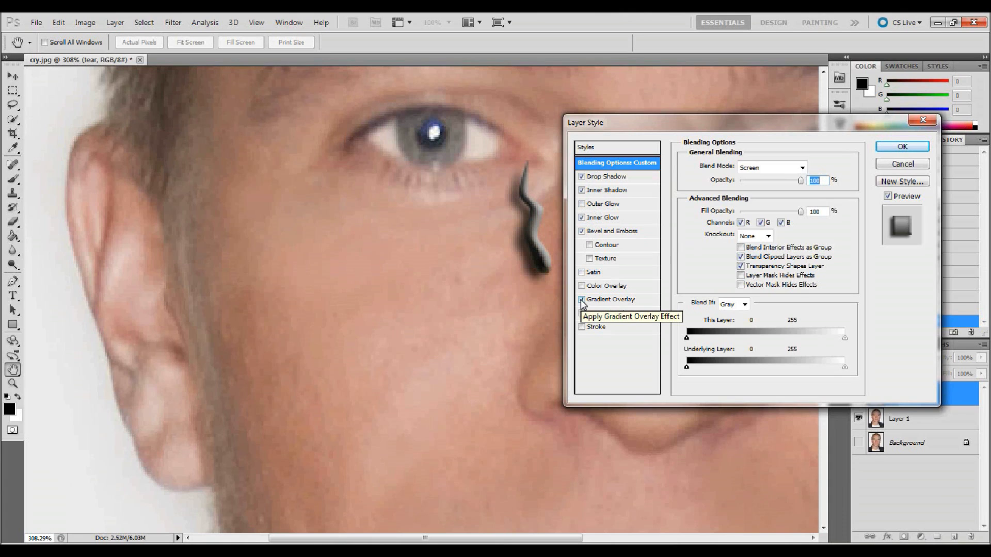
click(629, 178)
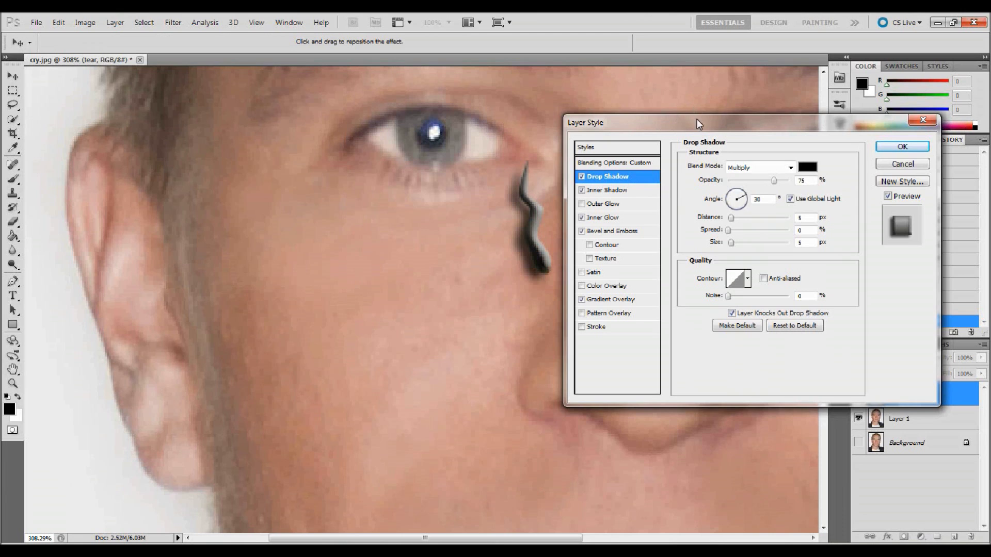
Set the drop shadow colour to brown 8f5f52.
drag(696, 119, 252, 85)
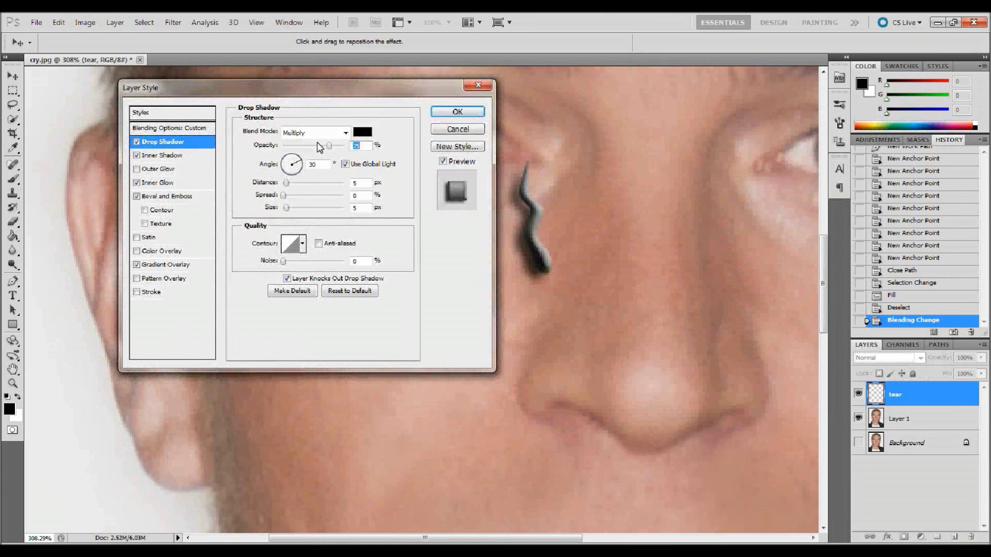
click(361, 134)
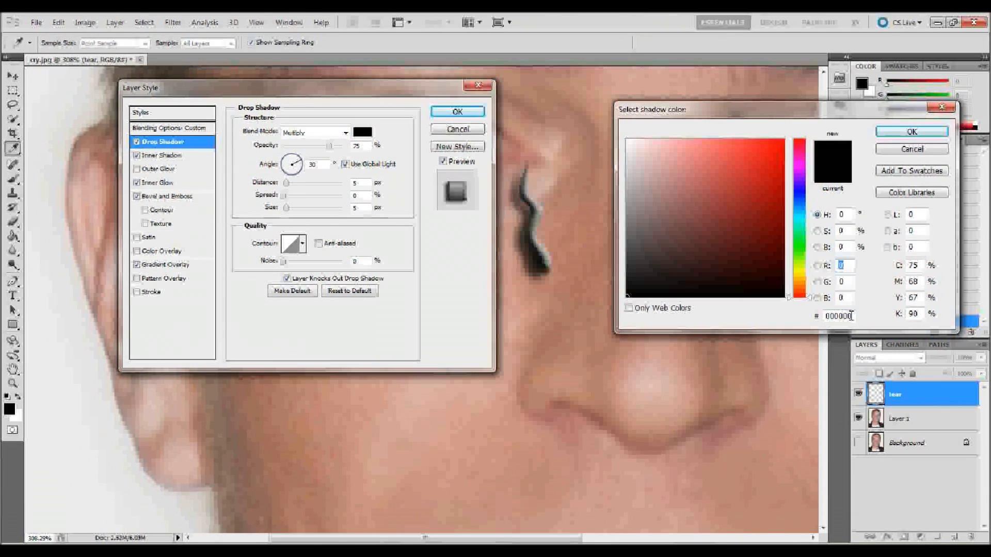
drag(852, 316, 802, 317)
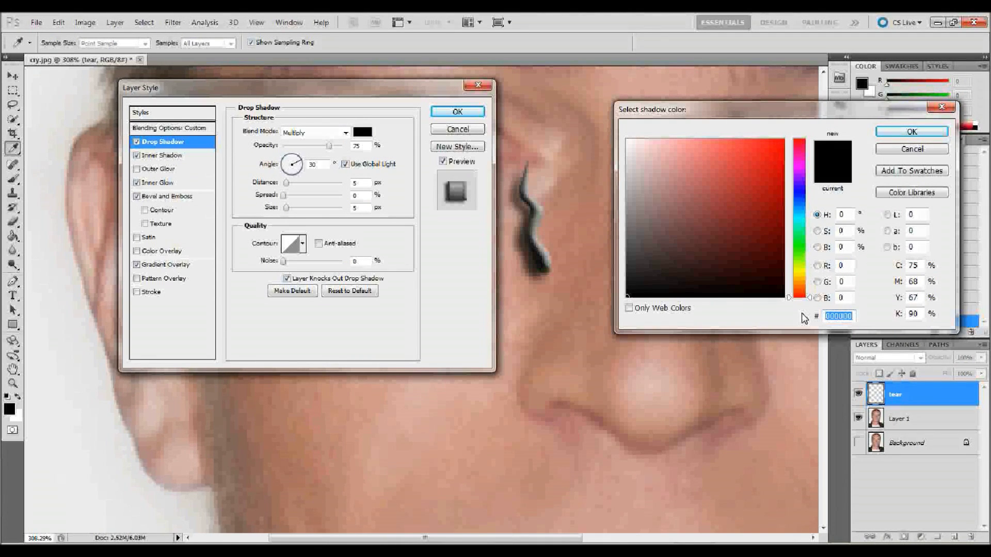
text(a)
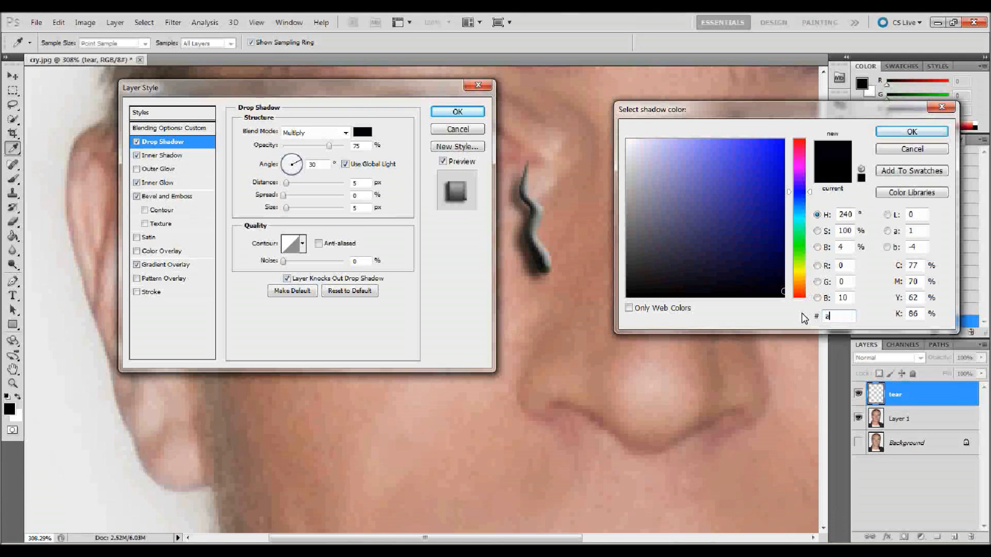
text(88379)
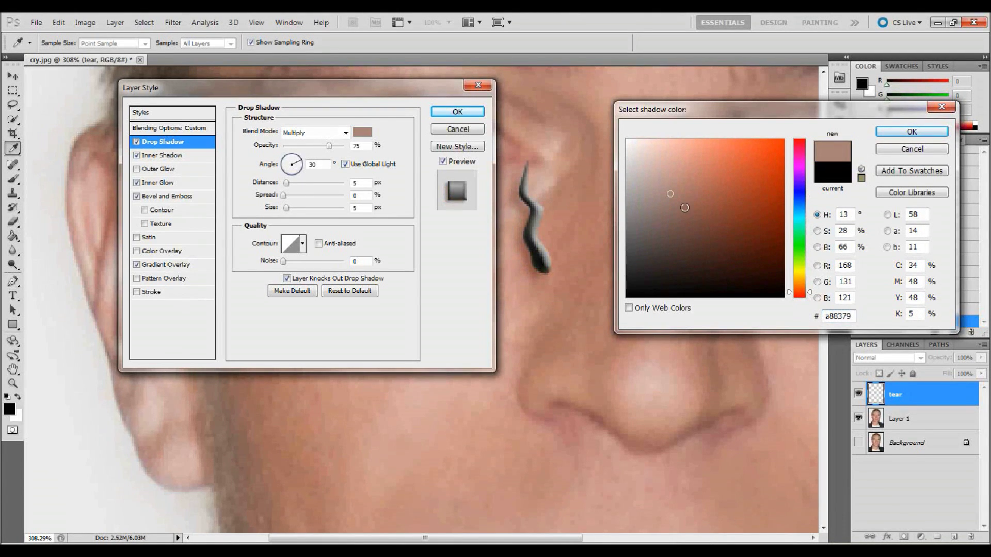
drag(689, 207, 693, 208)
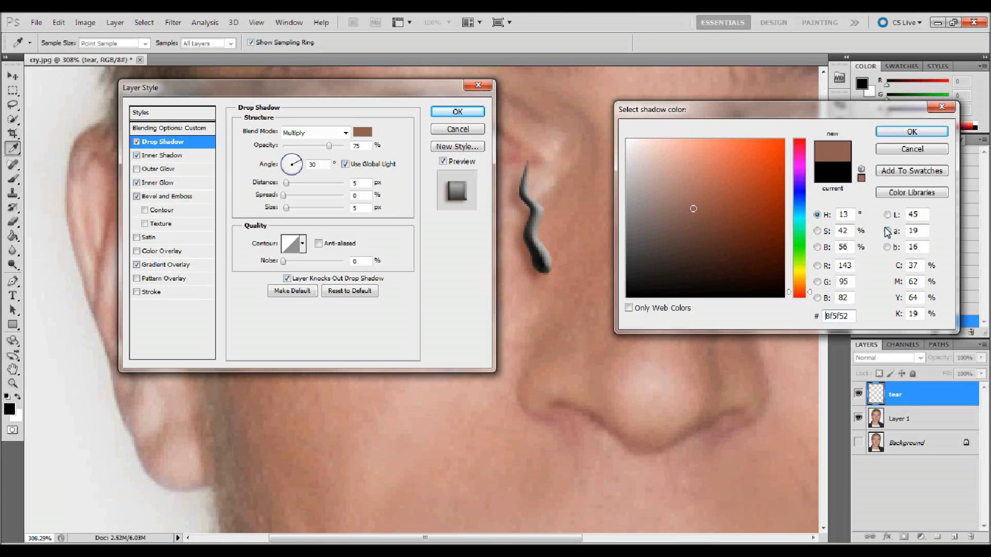
click(911, 132)
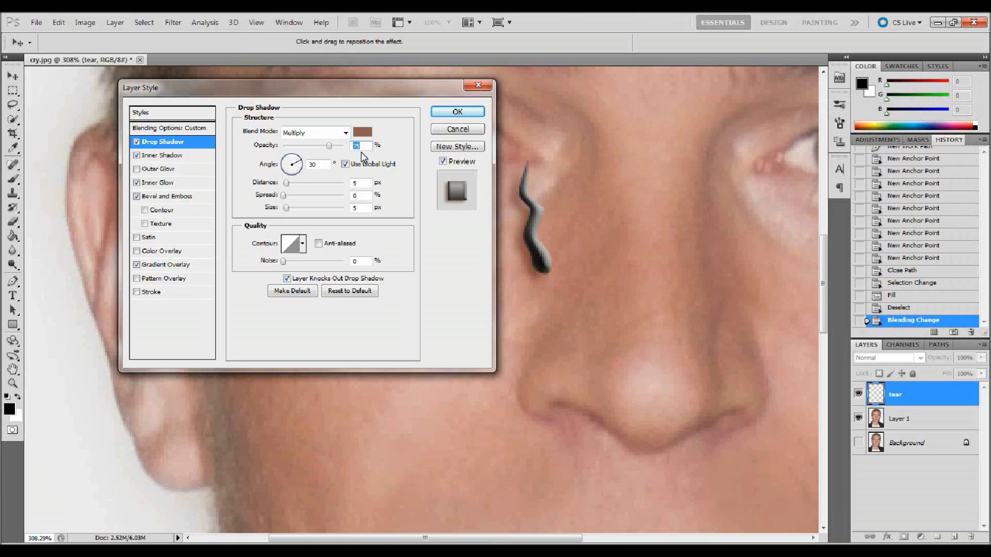
Set drop shadow opacity 10%, angle 120° without global light, distance 2, spread 1, size 2.
text(10)
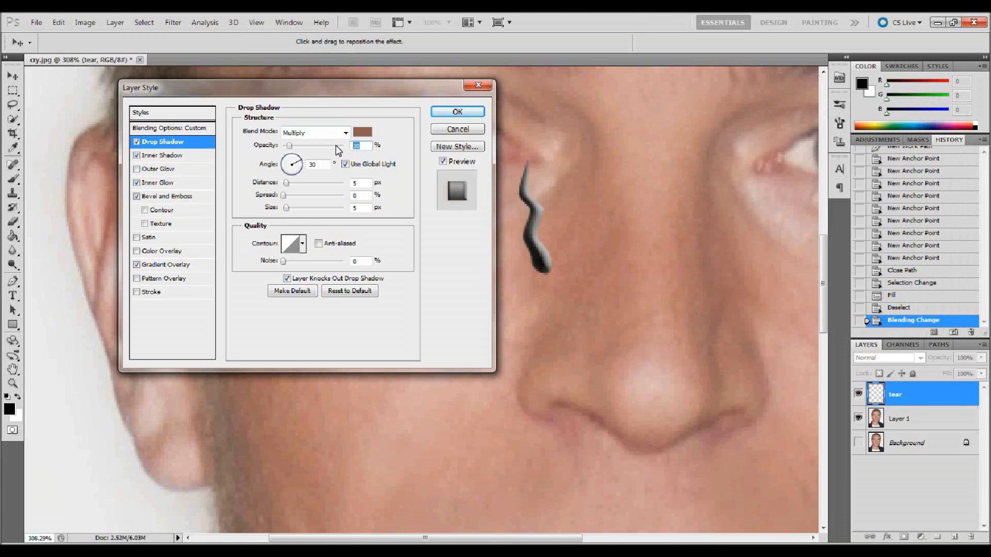
text(5)
text(10)
key(Tab)
text(90)
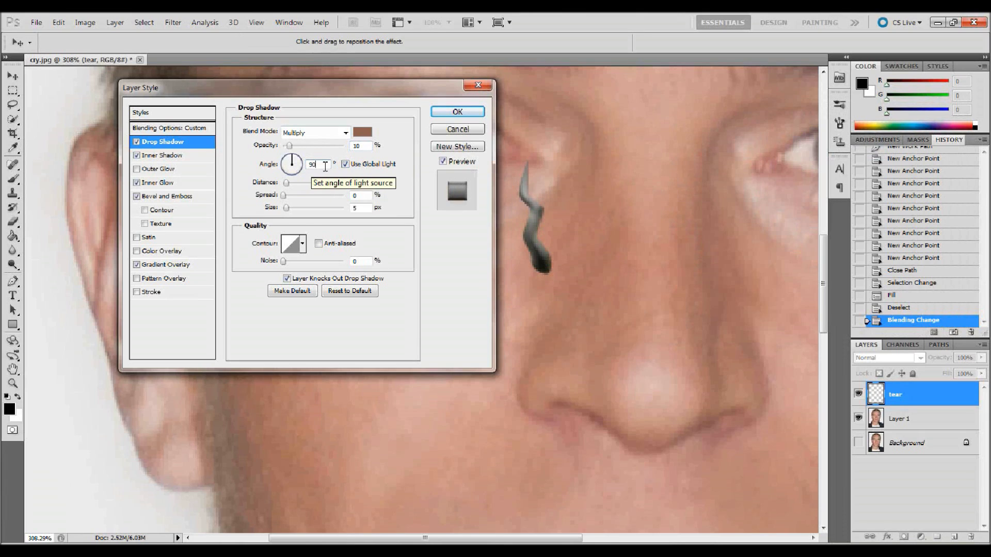
click(345, 164)
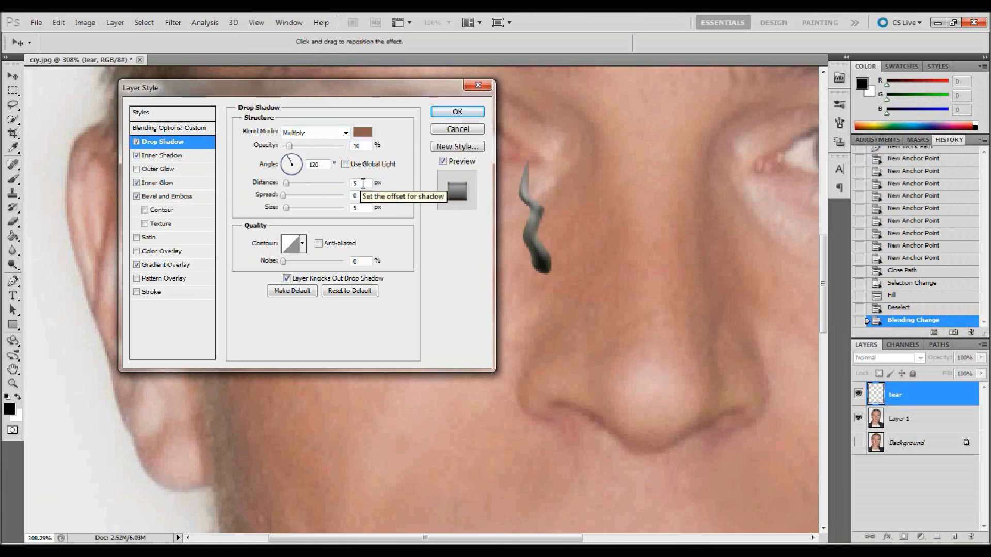
click(345, 183)
text(2)
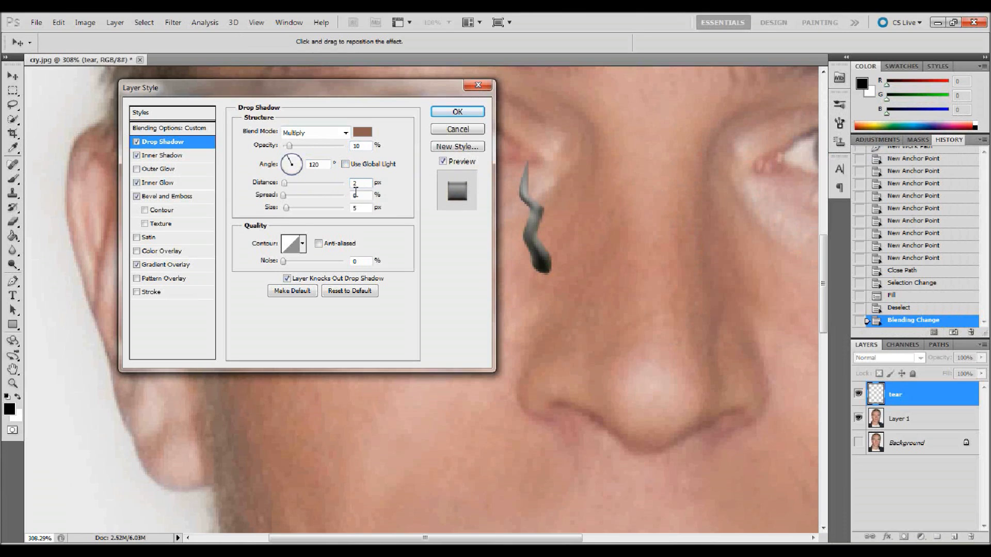
key(Tab)
text(1)
key(Tab)
text(2)
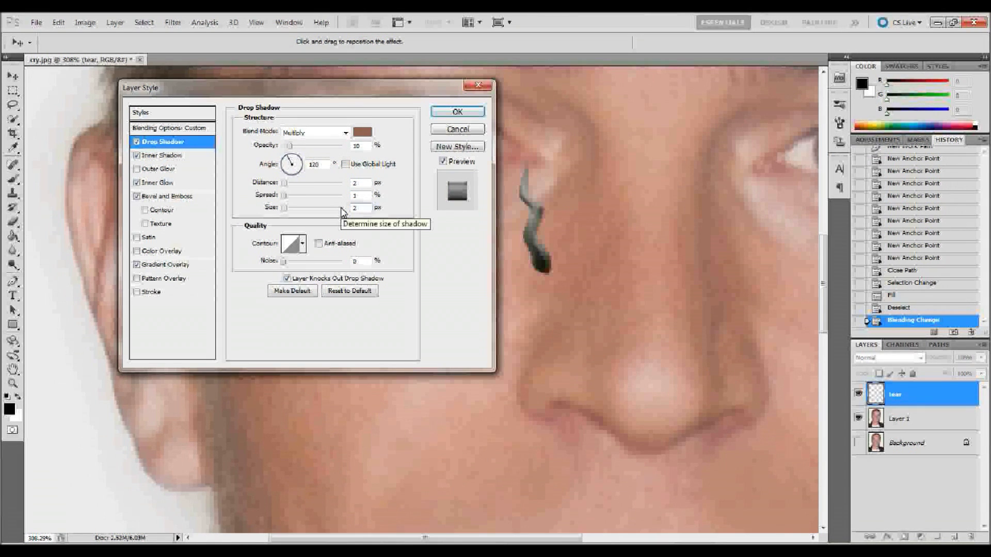
click(179, 157)
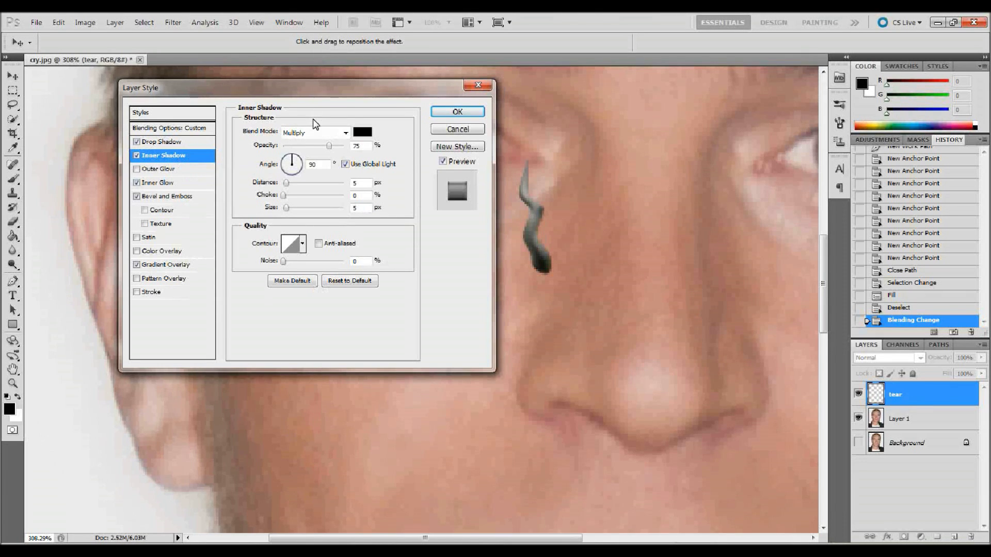
Set the inner shadow colour to brown a15340.
click(363, 132)
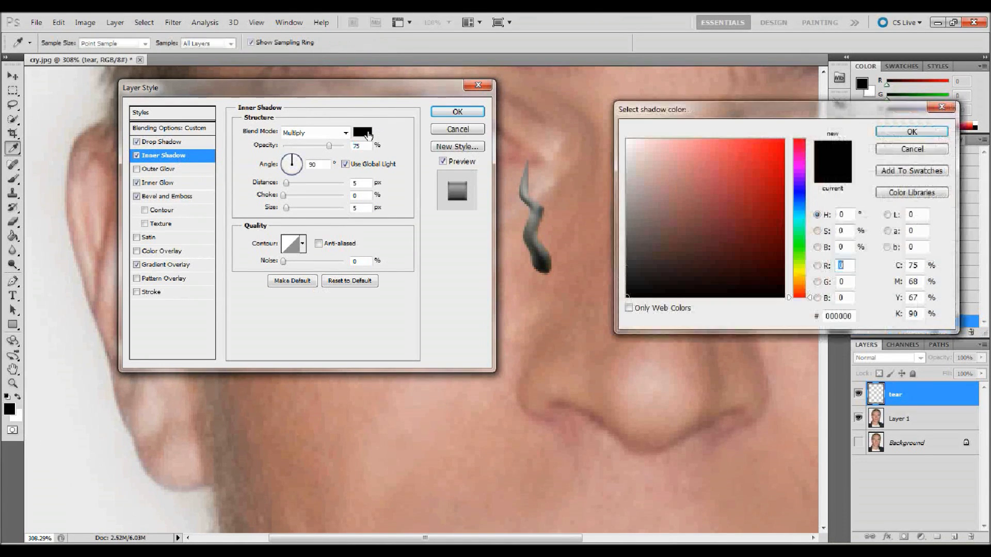
drag(853, 314, 811, 319)
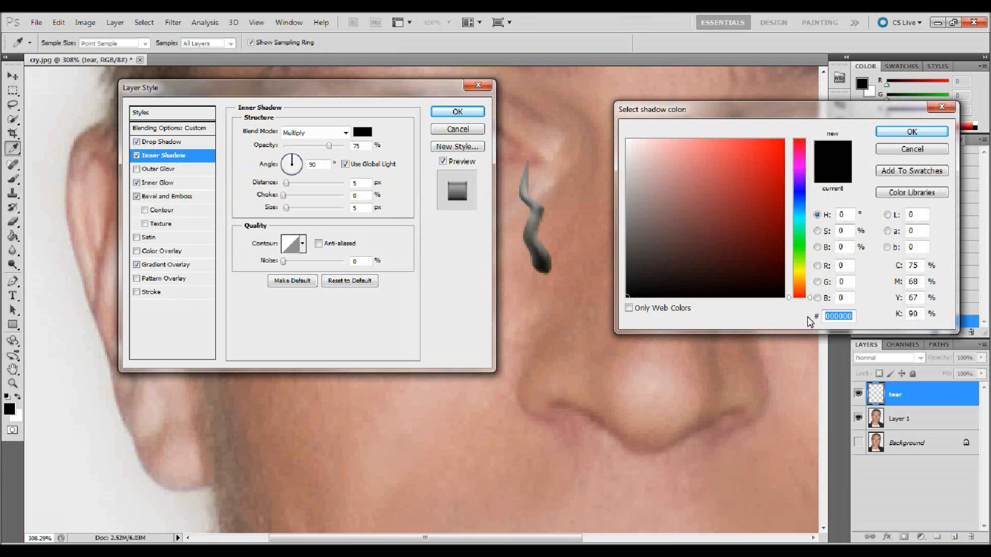
text(a153)
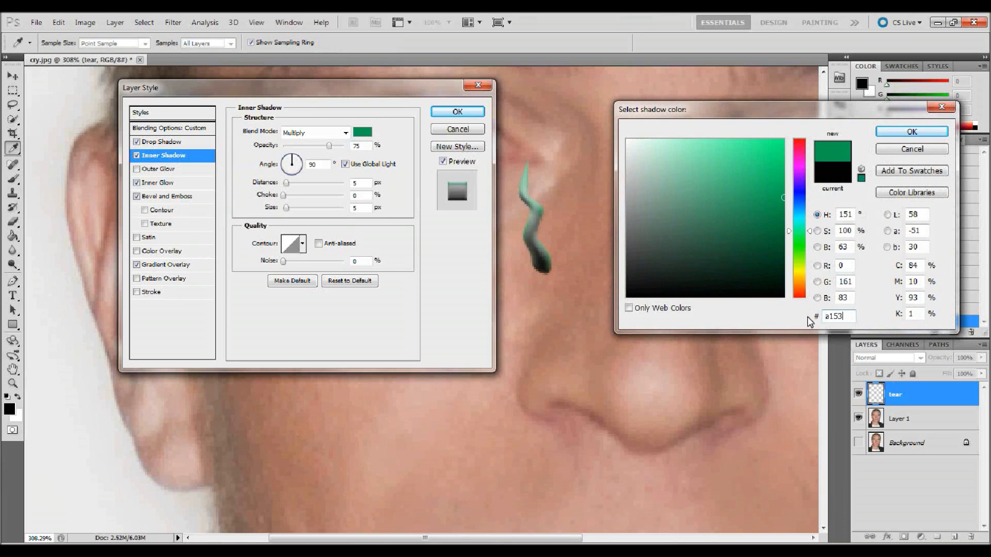
text(40)
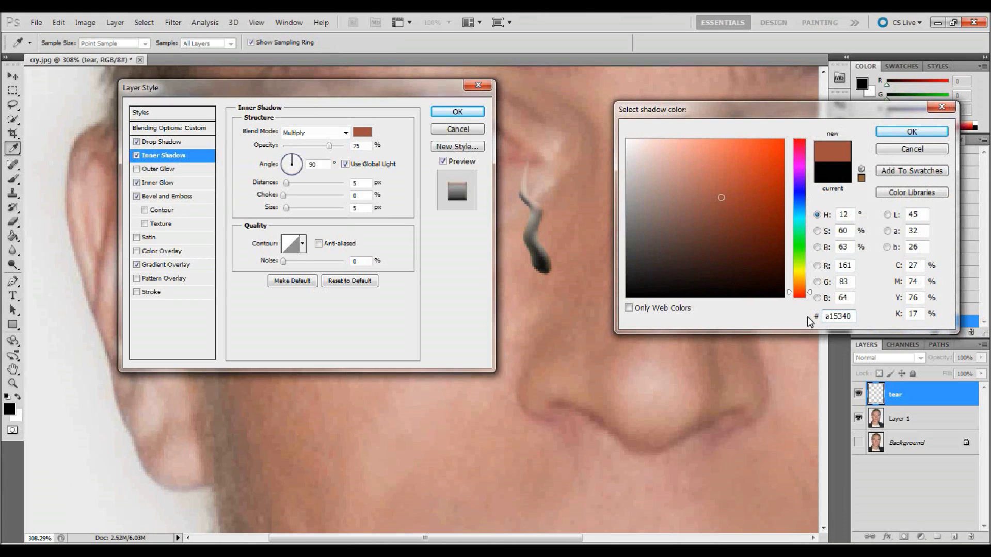
click(911, 131)
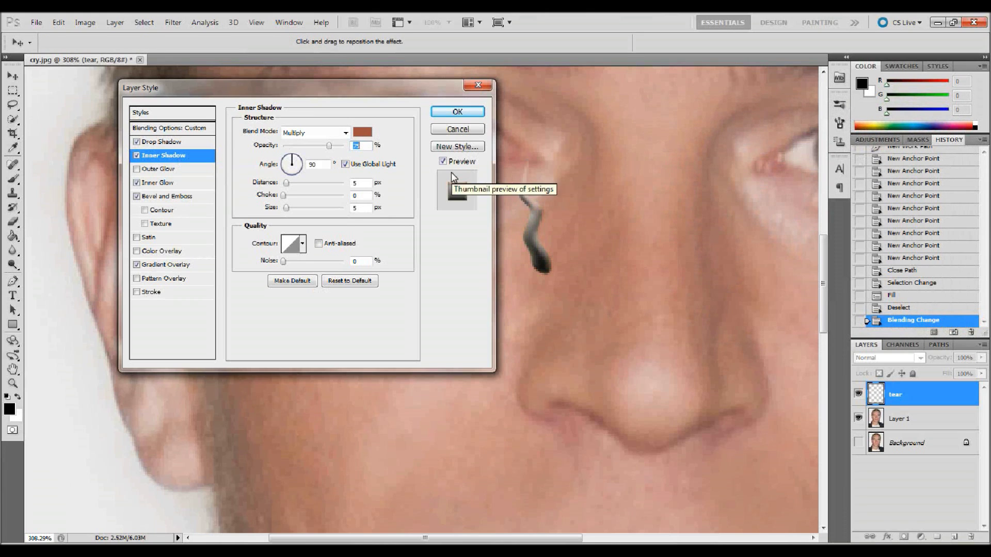
Set inner shadow opacity 6%, angle 90° without global light, distance 7 and size 7.
text(6)
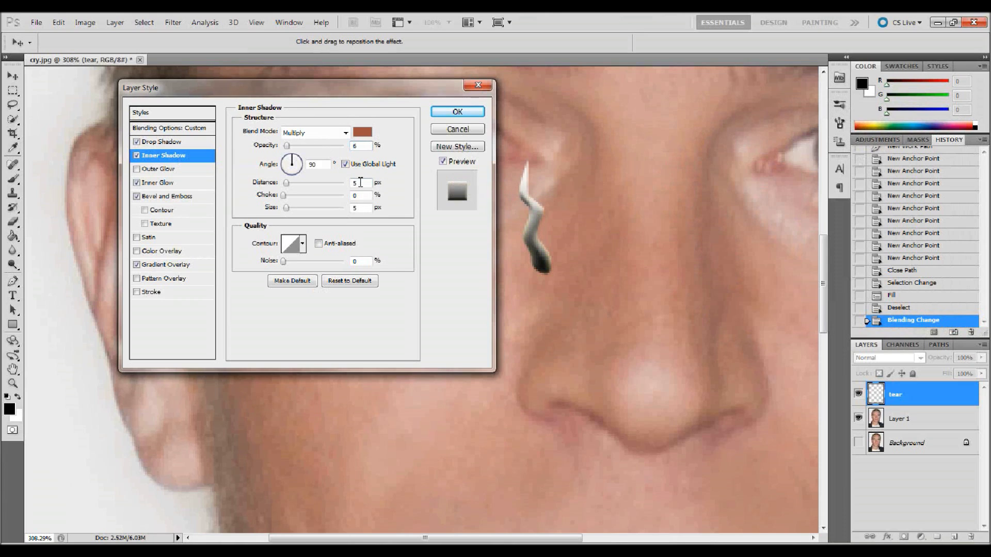
drag(360, 182, 351, 183)
click(345, 165)
double_click(315, 165)
text(90)
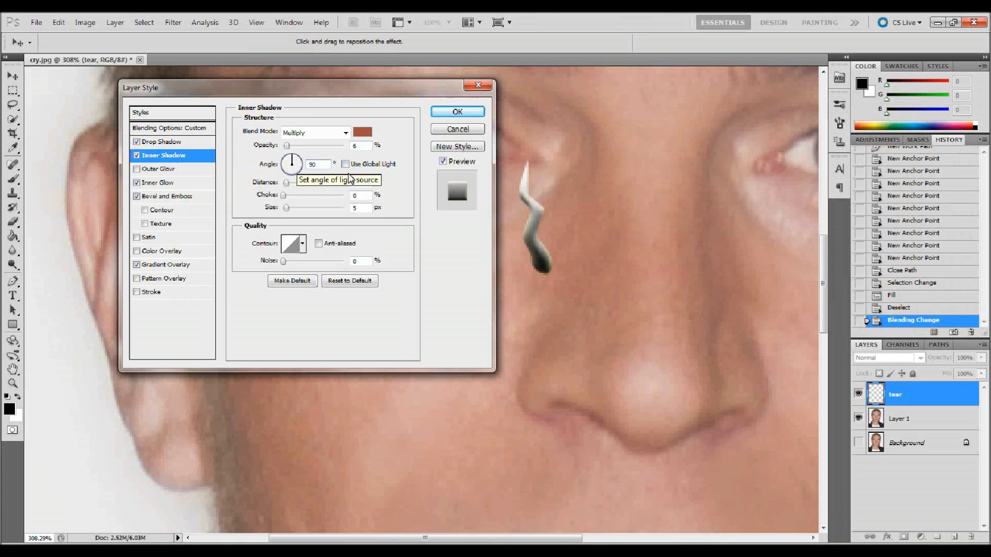
double_click(348, 183)
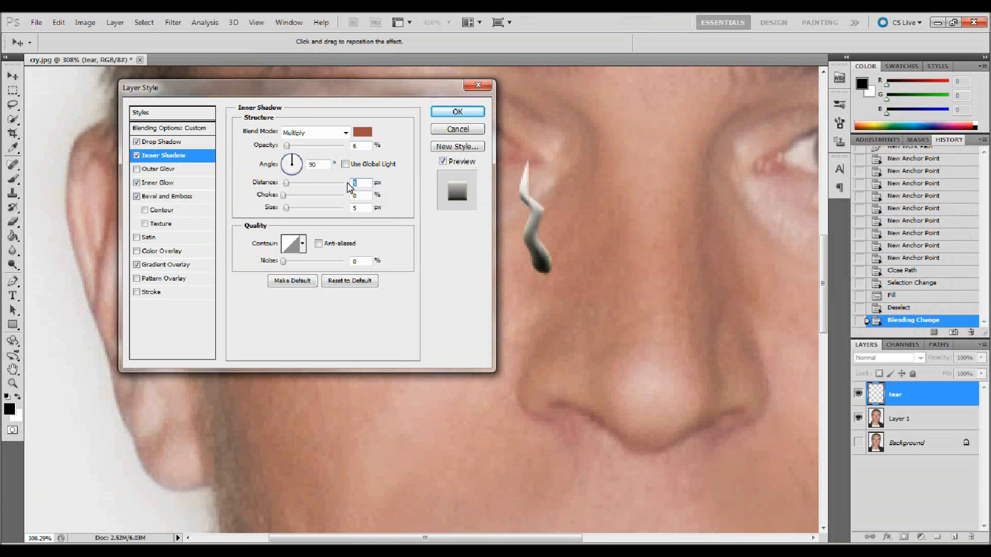
text(7)
double_click(363, 208)
text(7)
click(155, 182)
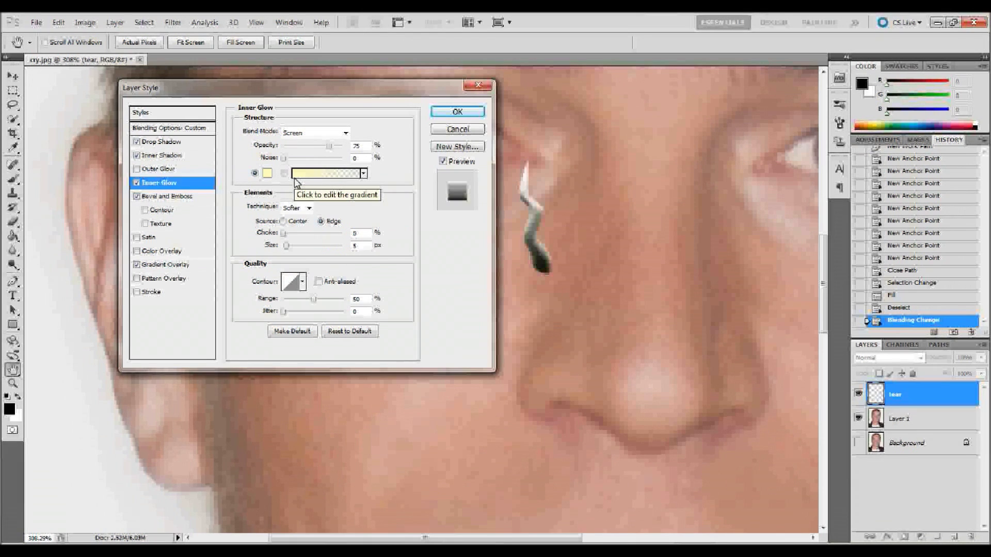
Set the inner glow to Overlay at 4% opacity with near-black 020202 colour.
click(346, 133)
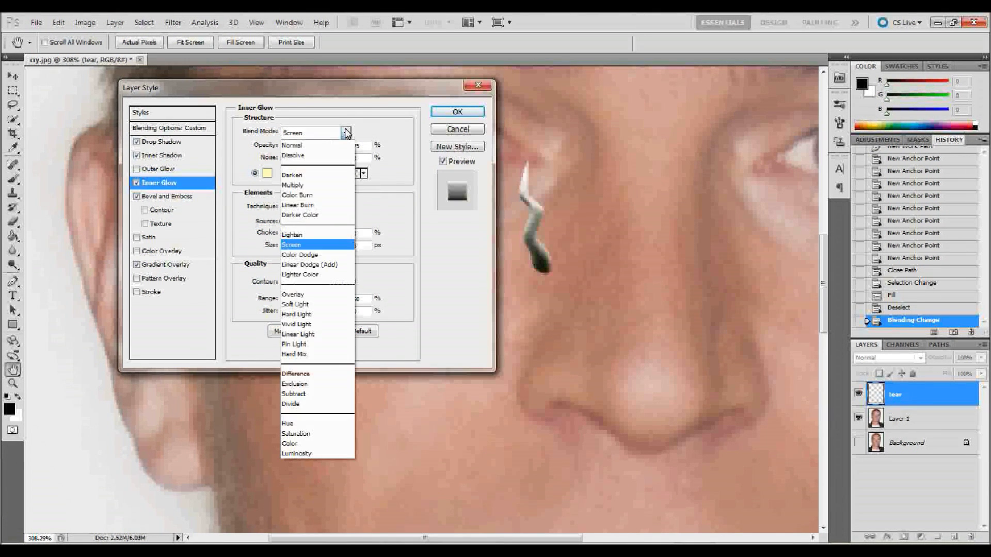
click(299, 294)
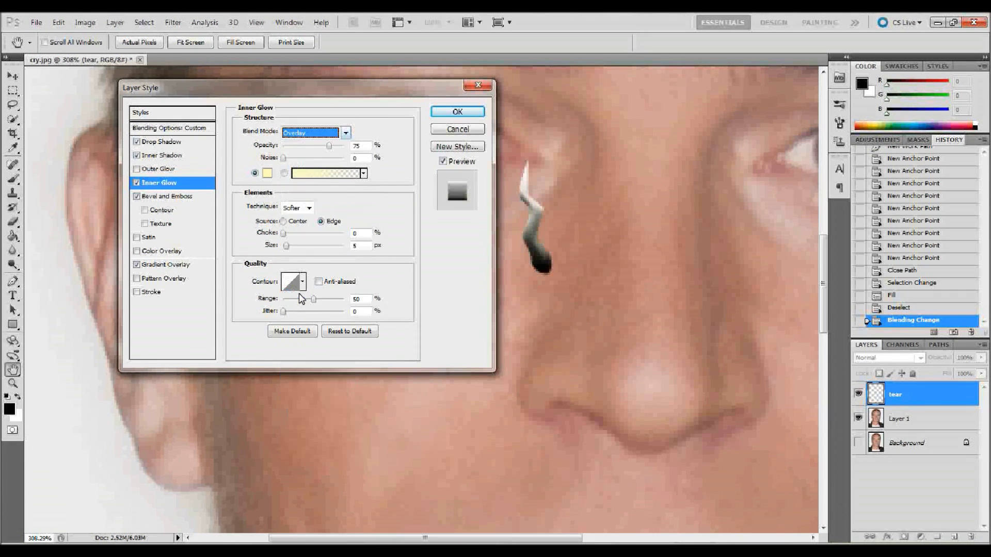
double_click(357, 146)
text(4)
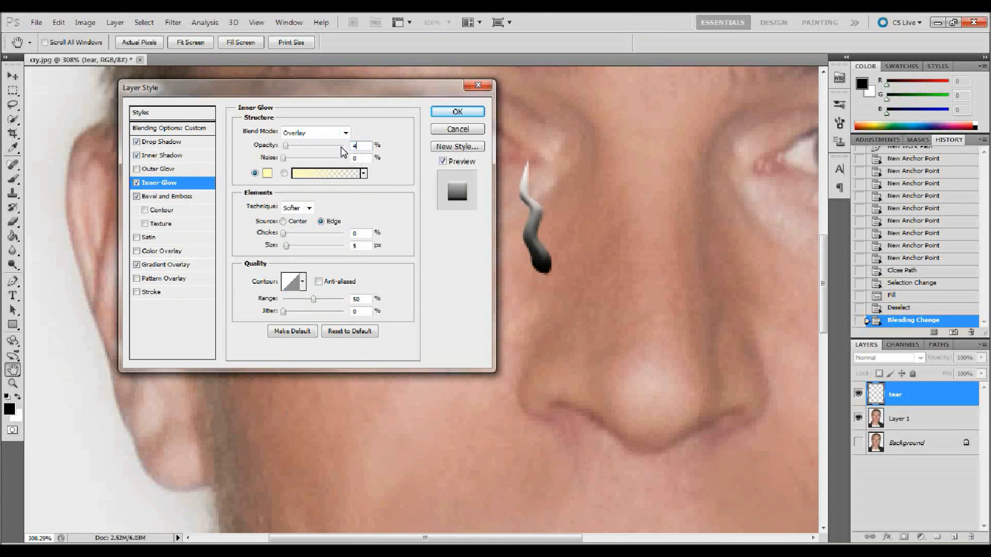
click(266, 174)
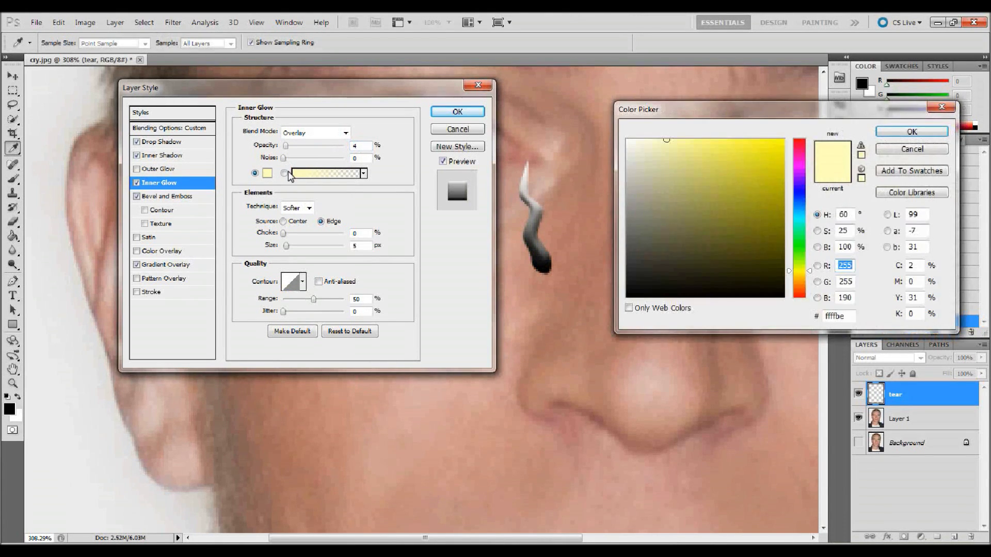
click(627, 296)
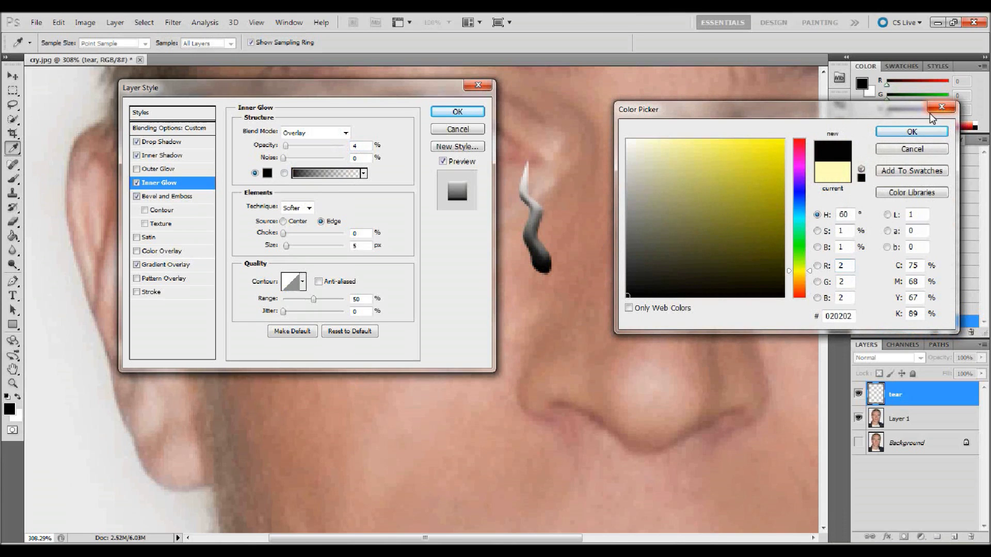
click(911, 132)
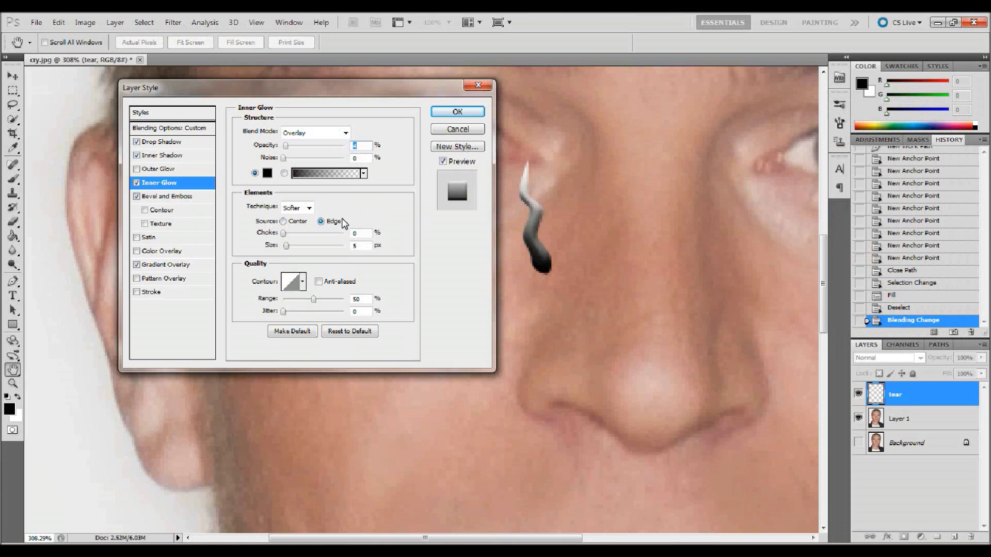
Set the inner glow size to 3 px and range to 40%.
click(357, 246)
text(3)
double_click(359, 300)
text(40)
click(188, 196)
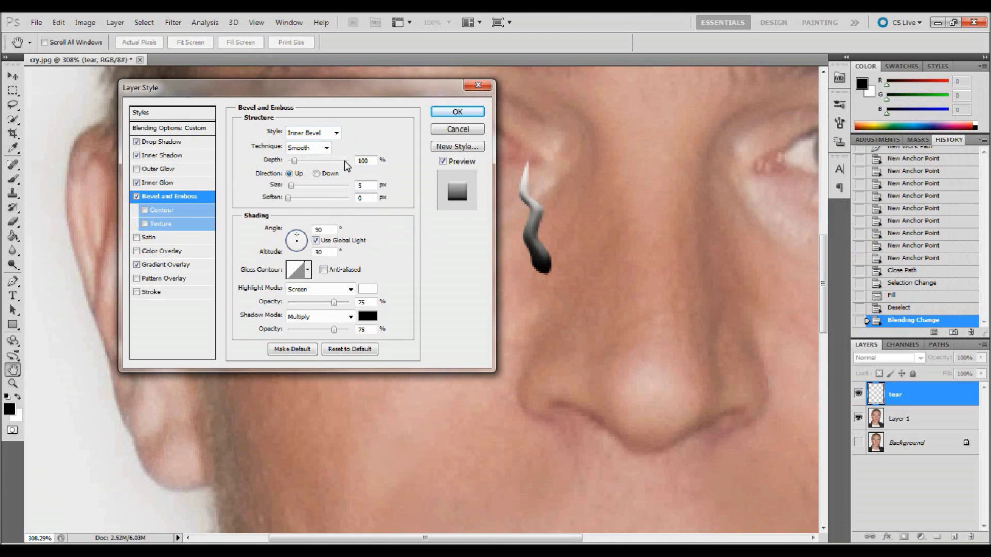
Set the bevel depth to 70%, size to 3 px, light angle to 45° and altitude to 60°.
double_click(363, 161)
text(70)
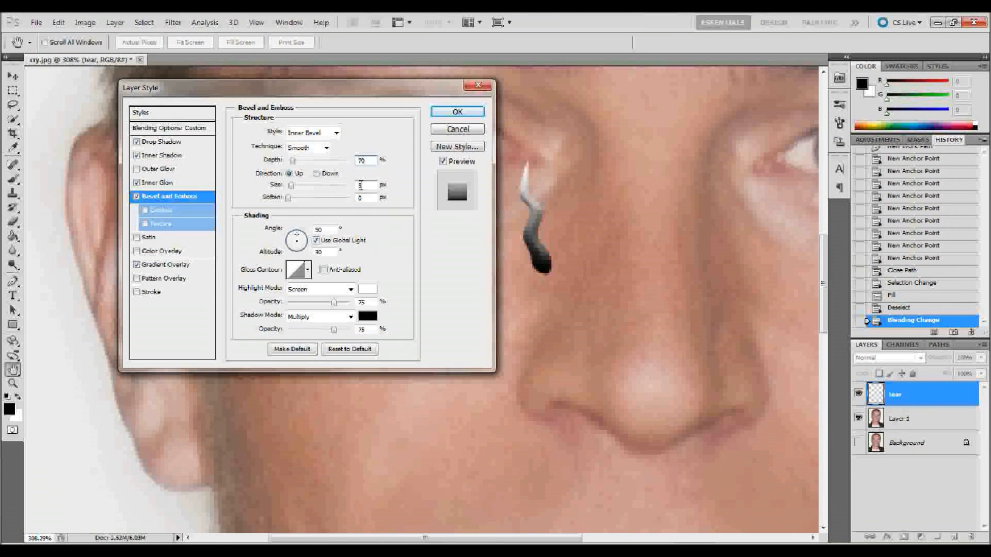
double_click(362, 185)
text(3)
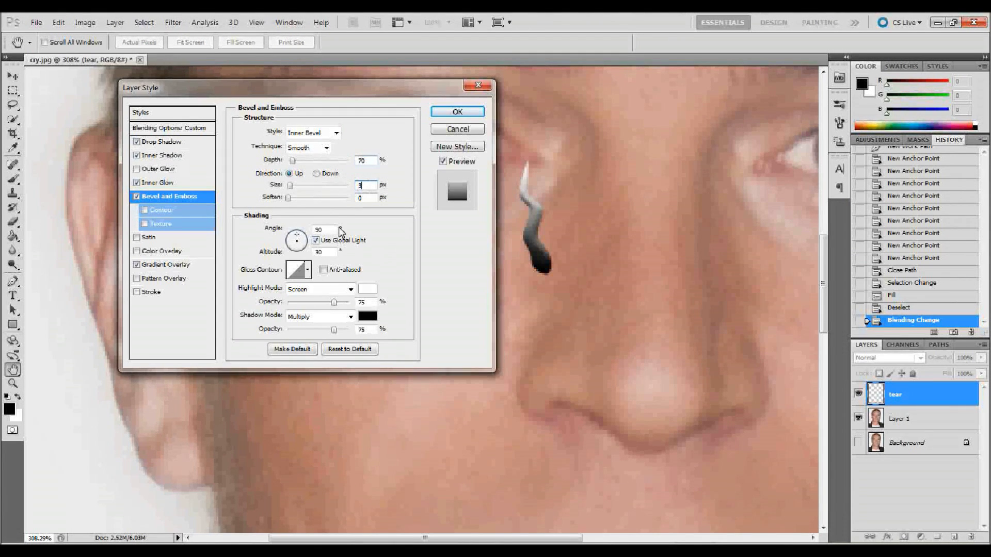
double_click(322, 230)
text(45)
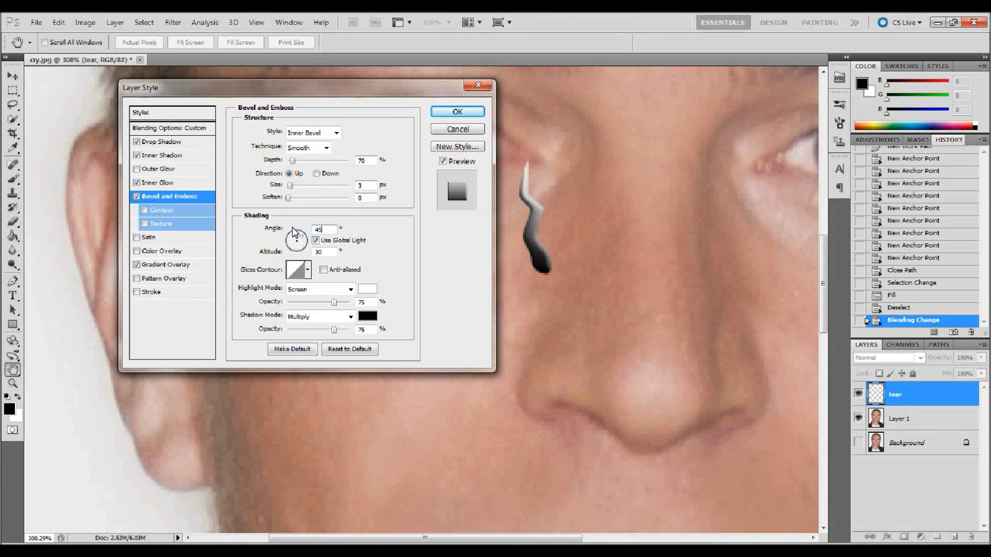
double_click(319, 252)
text(60)
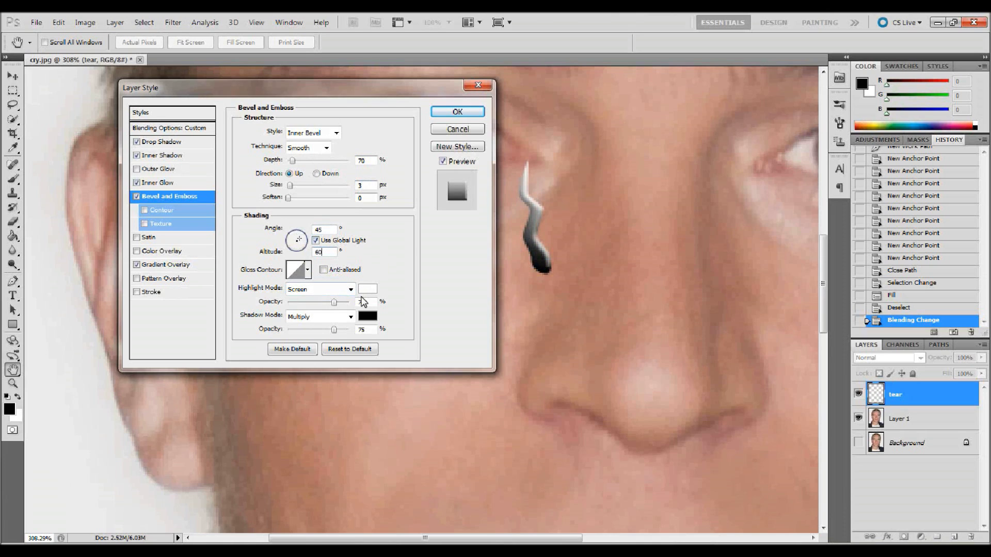
Set the bevel highlight opacity to 27% and shadow opacity to 15%.
click(335, 302)
text(27)
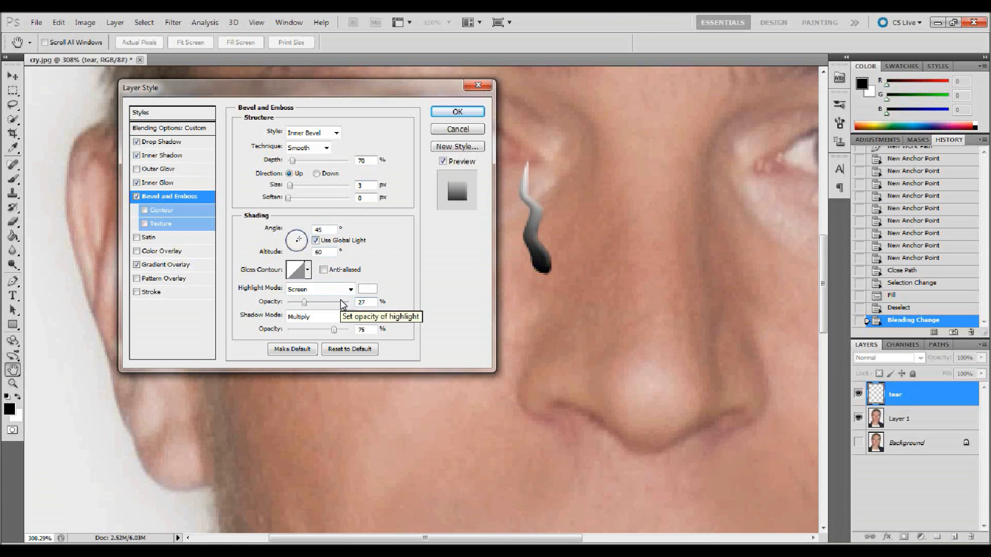
click(347, 330)
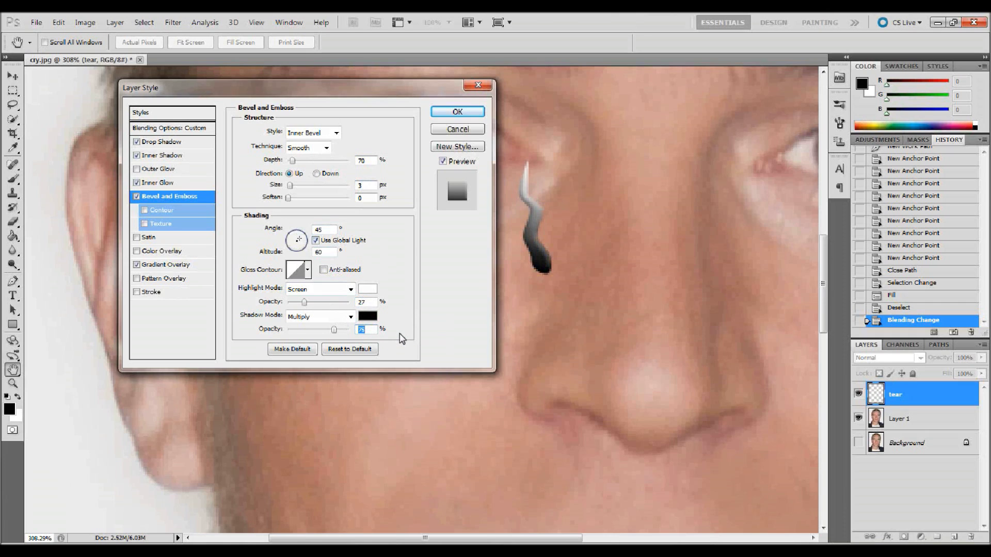
text(15)
click(173, 267)
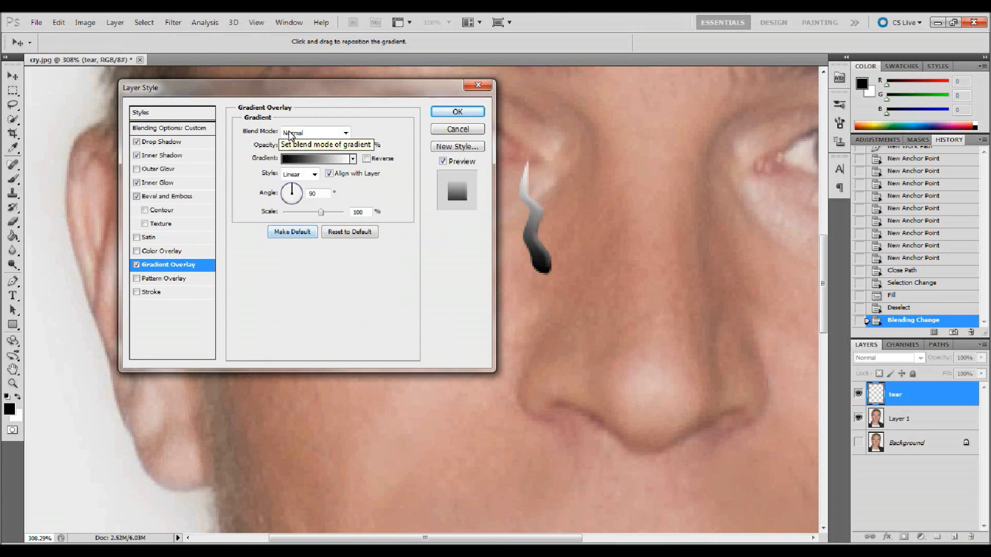
Set the tear's gradient overlay to Multiply blend mode at 6% opacity.
click(313, 133)
click(298, 185)
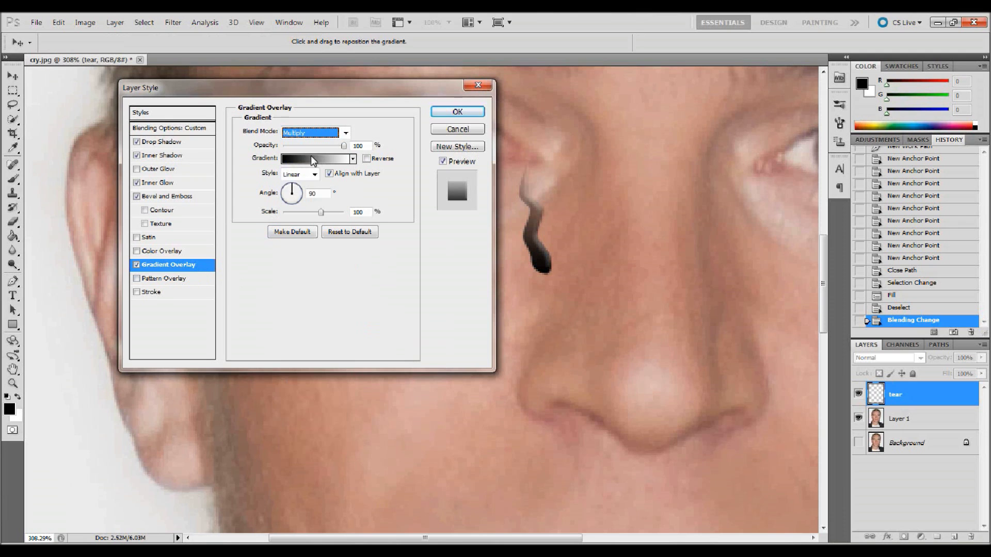
click(362, 146)
text(6)
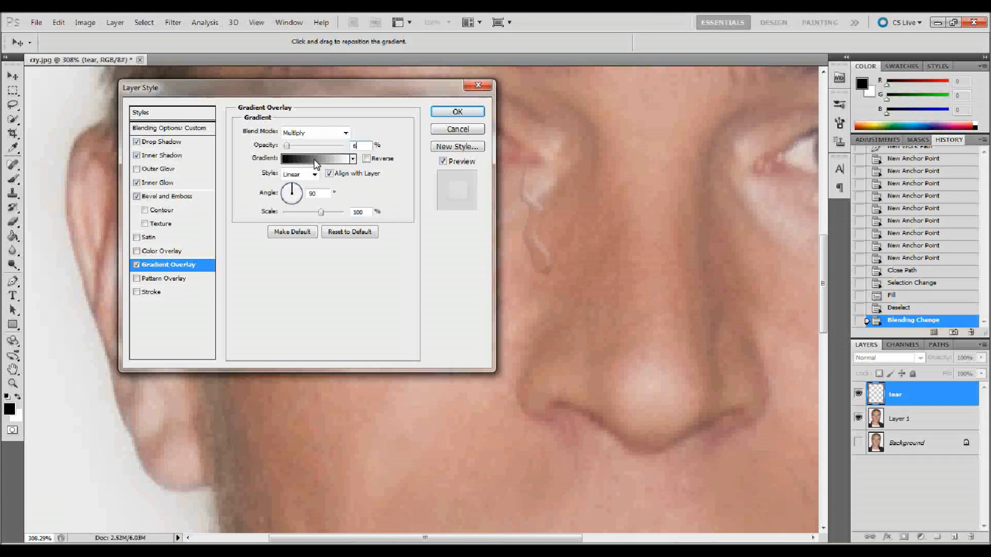
Apply the Foreground to Transparent gradient and move its transparent opacity stop to 26%.
click(314, 159)
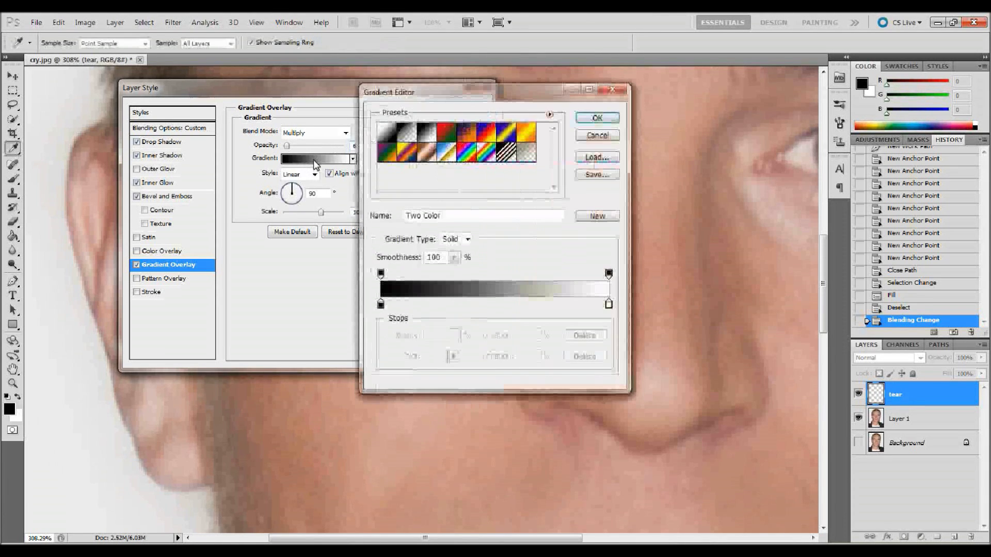
click(407, 136)
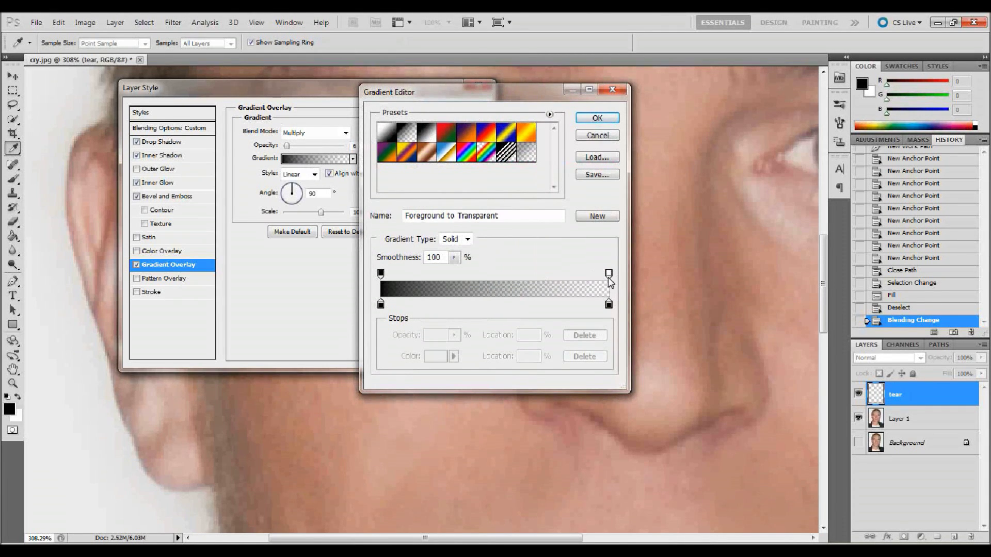
click(609, 273)
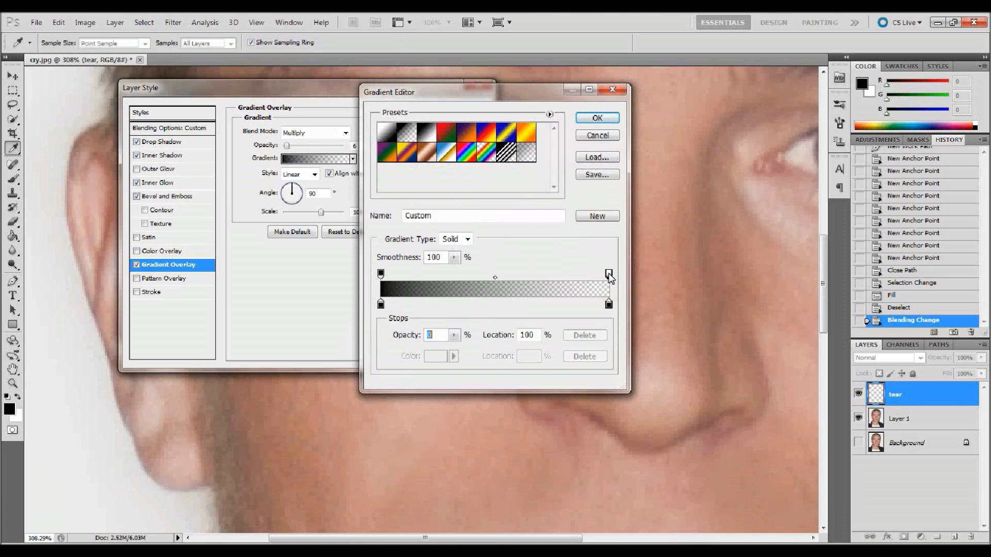
double_click(527, 335)
text(26)
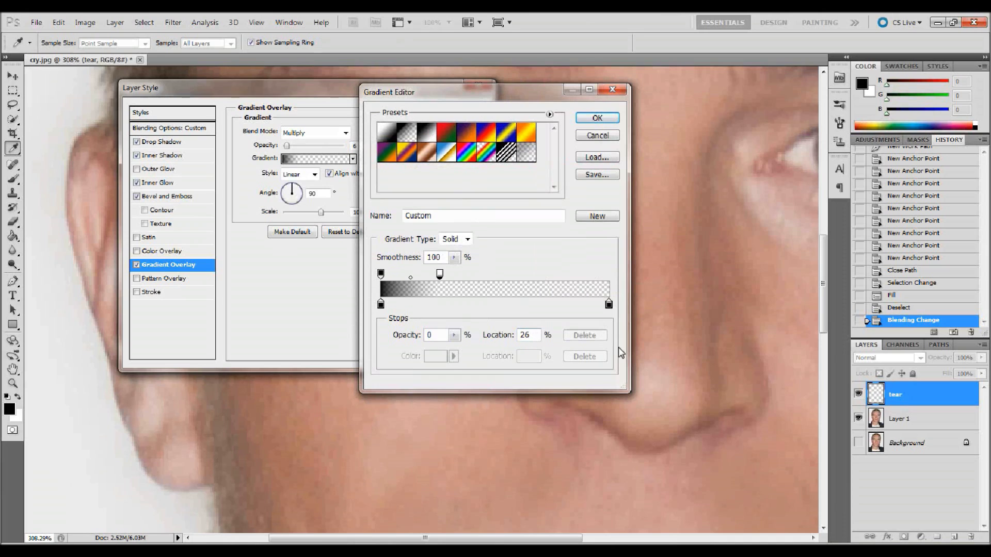
Set the end colour stop location to 26%, then confirm the gradient and the layer style.
click(608, 305)
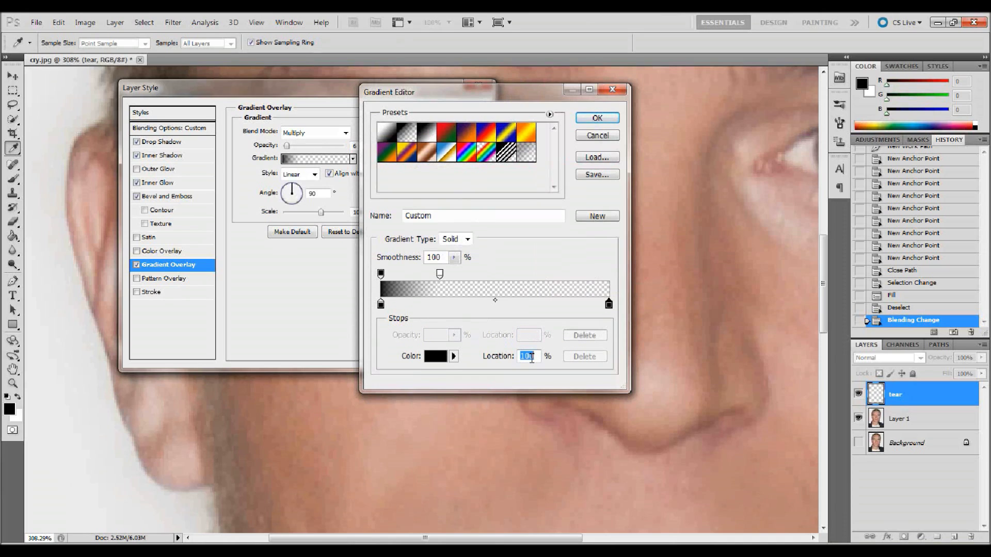
text(26)
click(597, 118)
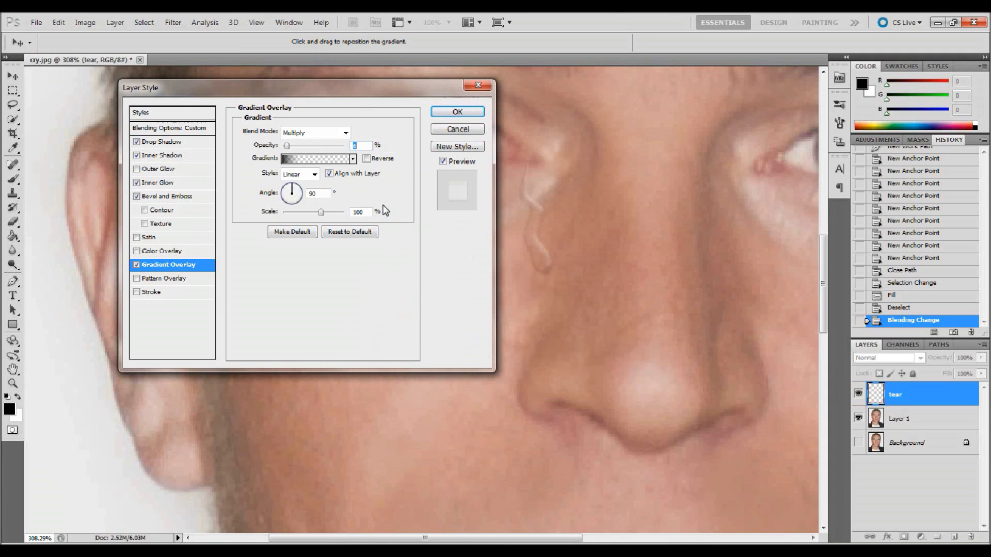
click(458, 112)
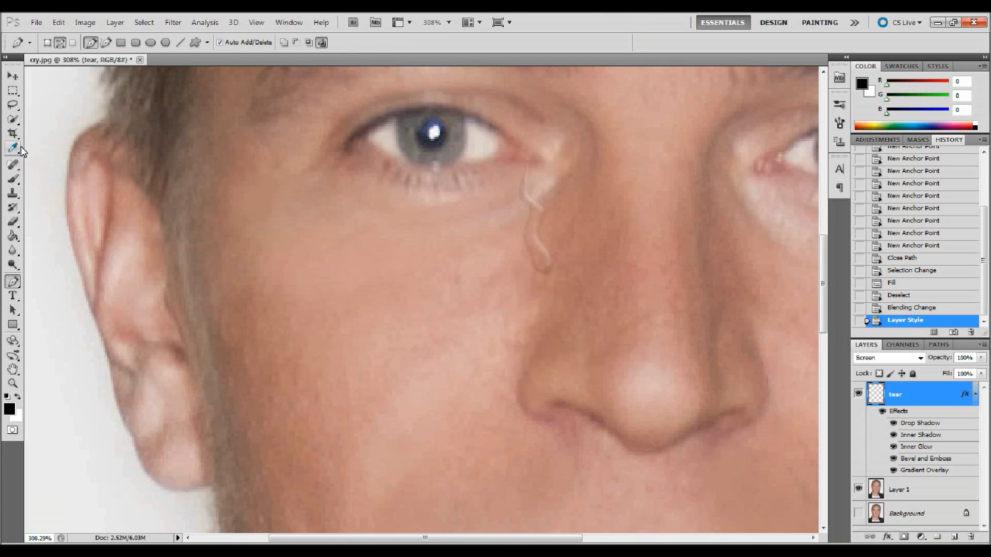
Create a new empty layer above the tear and name it 'hightlights'.
click(954, 536)
double_click(899, 395)
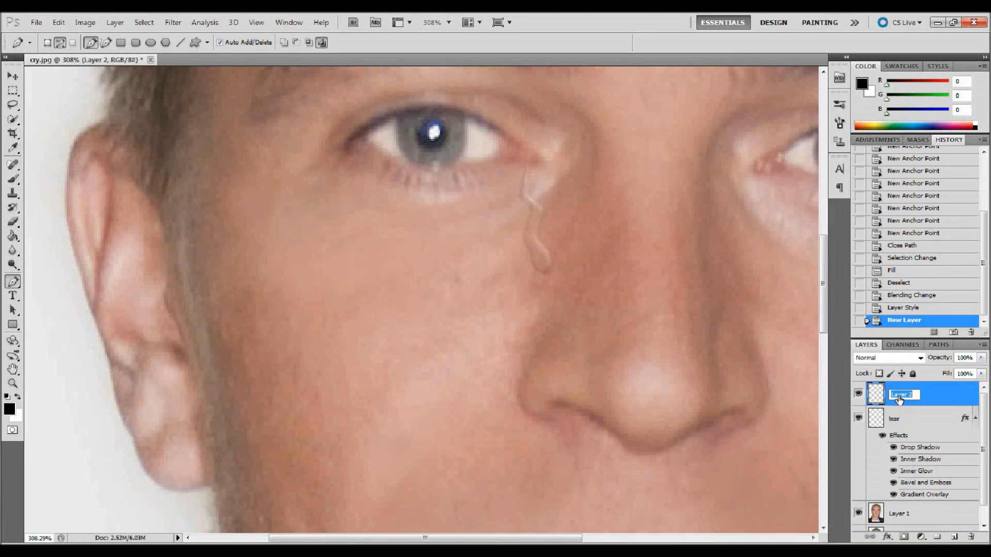
text(hightlights)
key(Return)
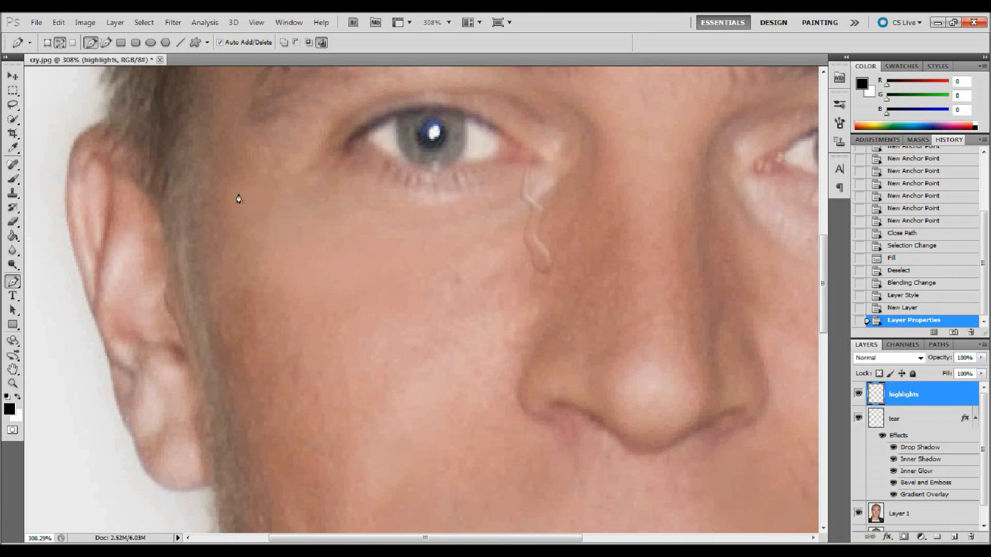
Choose the Brush tool at 8 px with white as the painting colour.
click(15, 180)
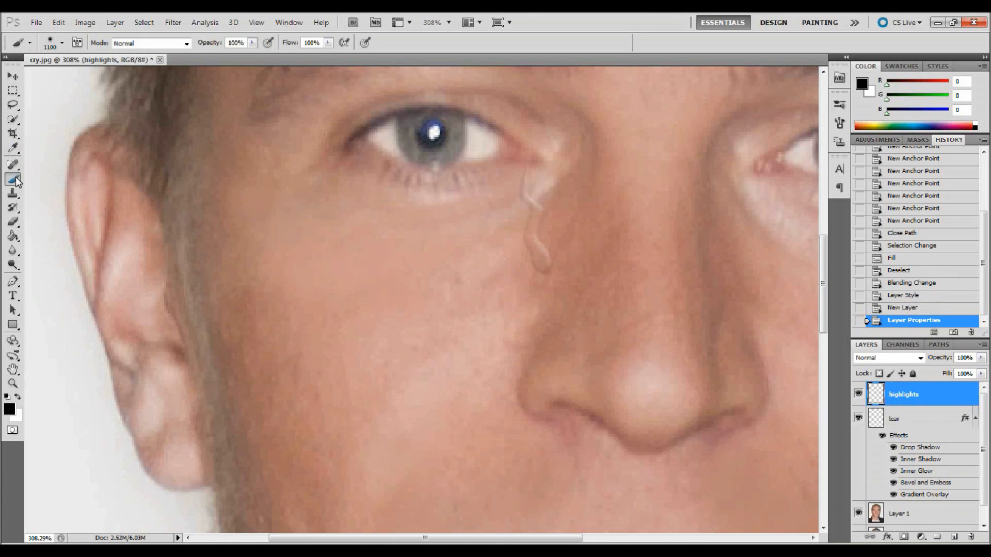
click(62, 43)
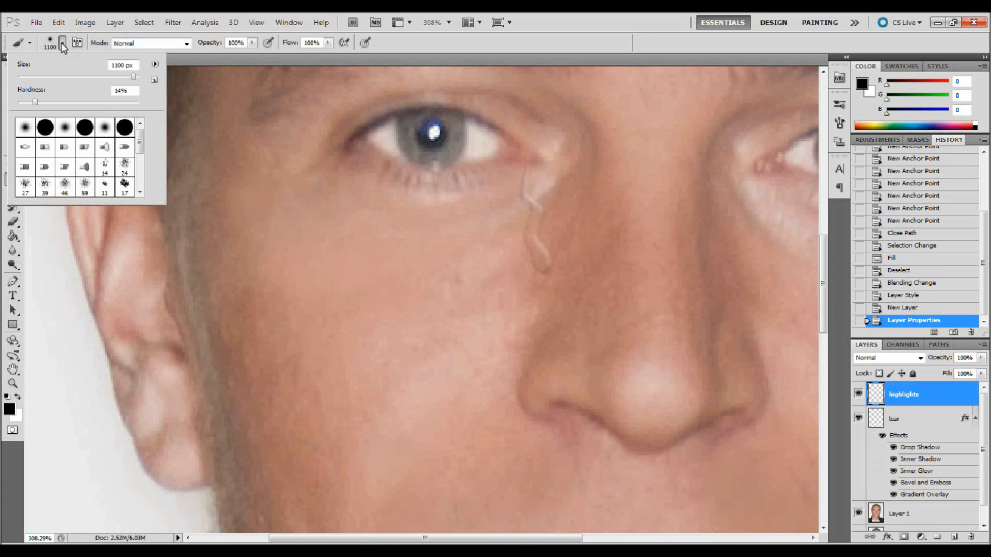
mouse_move(39, 77)
mouse_down()
mouse_move(15, 77)
mouse_move(185, 113)
mouse_up()
key(Return)
click(18, 397)
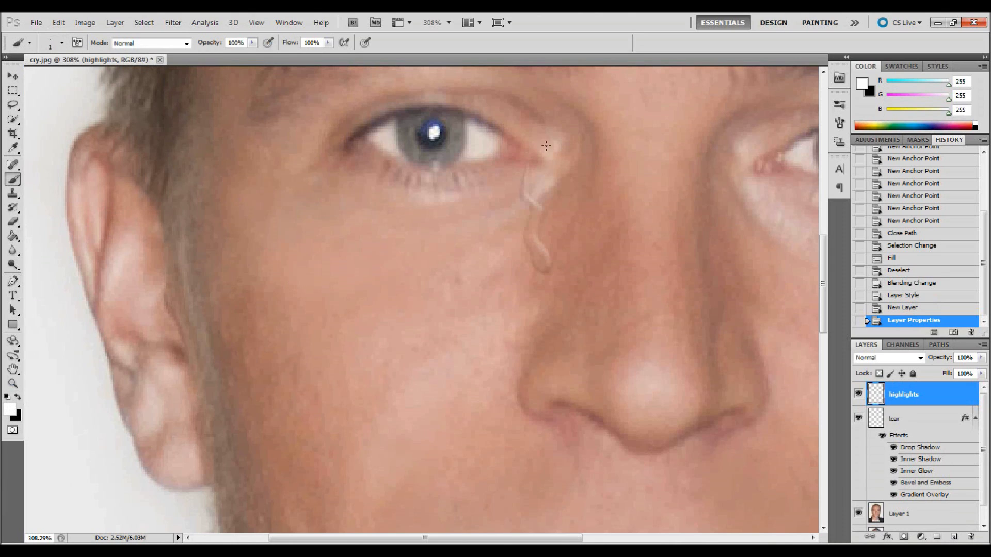
Dab a white highlight down the upper part of the tear.
drag(528, 169, 526, 175)
click(526, 178)
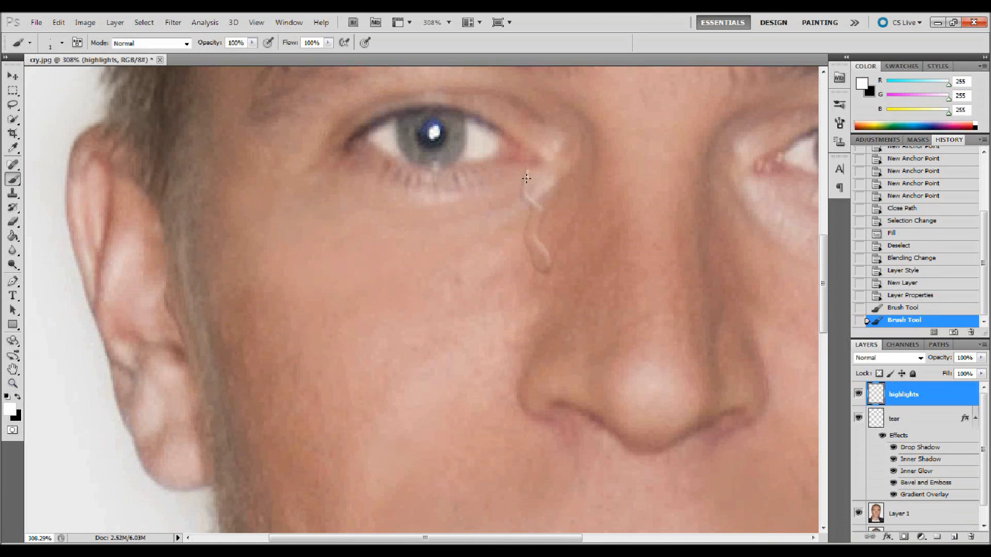
click(526, 182)
click(527, 185)
click(527, 190)
click(528, 195)
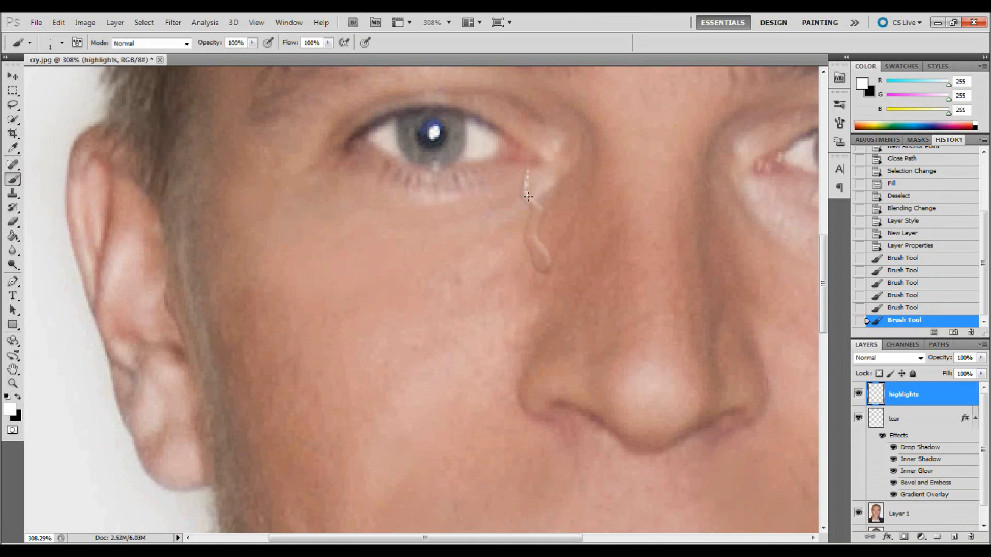
click(530, 199)
click(533, 202)
click(536, 205)
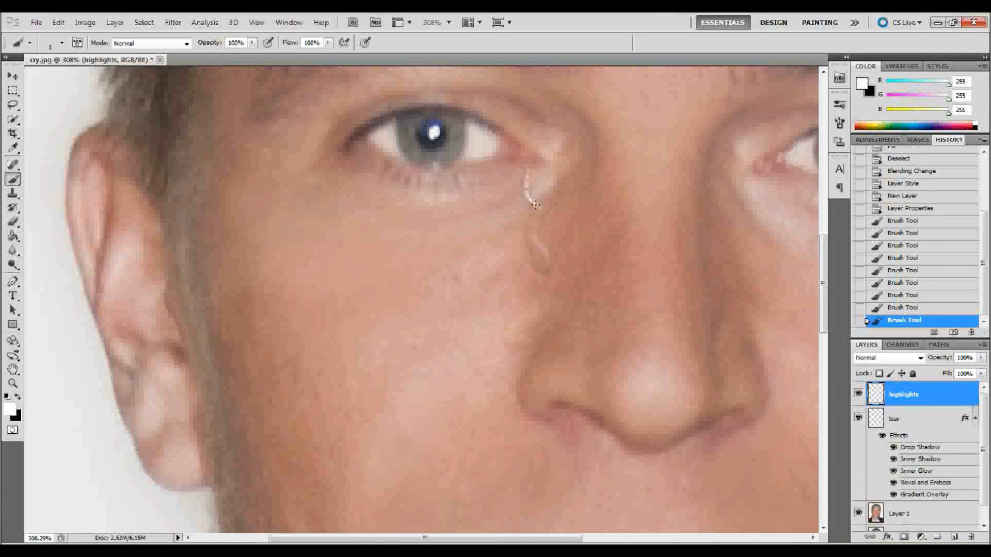
click(537, 208)
click(538, 210)
click(537, 212)
click(536, 216)
click(535, 219)
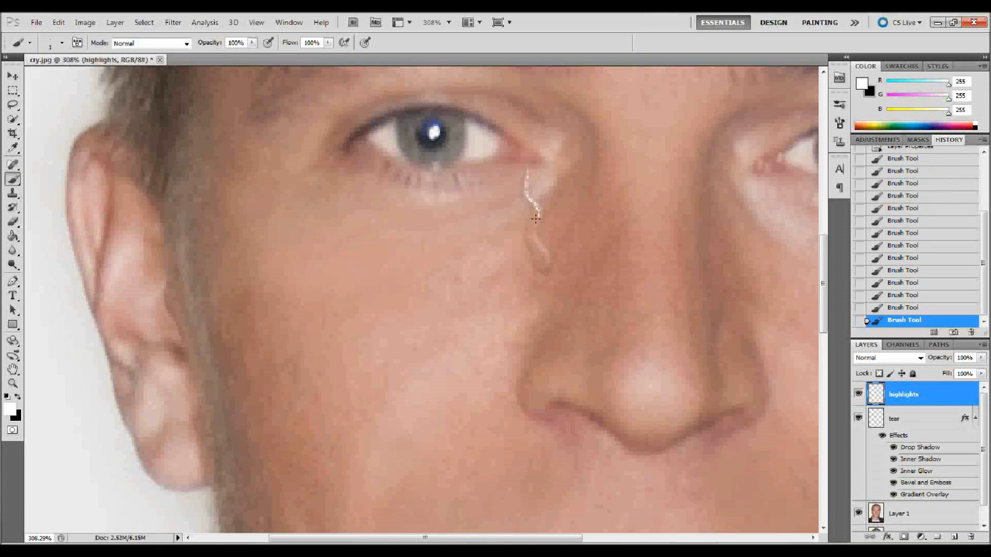
Continue the white highlight along the tear's middle and curve down to its end.
click(535, 222)
click(534, 225)
click(535, 228)
click(535, 231)
click(534, 234)
click(535, 238)
click(535, 241)
click(538, 244)
click(539, 247)
click(541, 250)
click(543, 256)
click(545, 259)
click(546, 262)
click(545, 263)
Apply a Gaussian Blur with a 2.0 px radius to the white highlights.
click(176, 22)
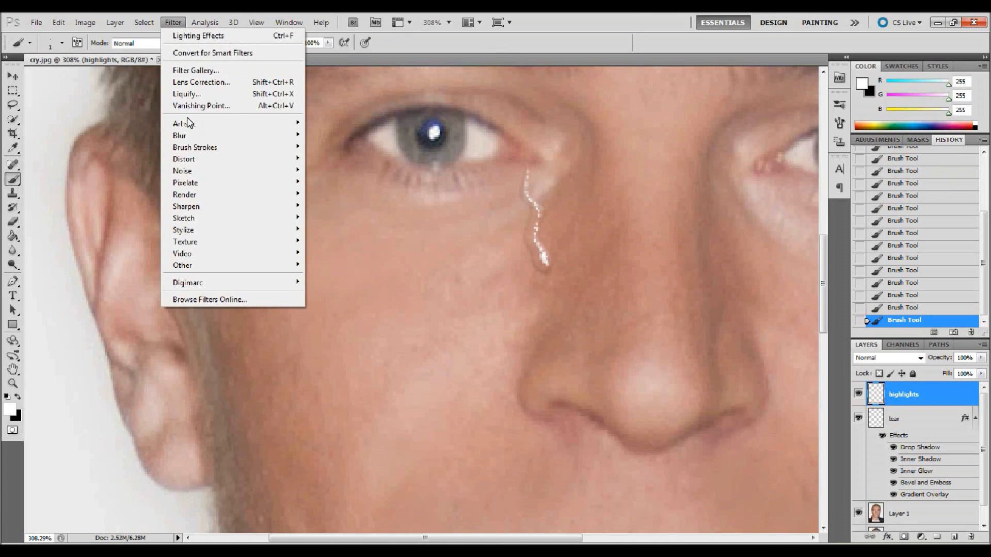
mouse_move(254, 136)
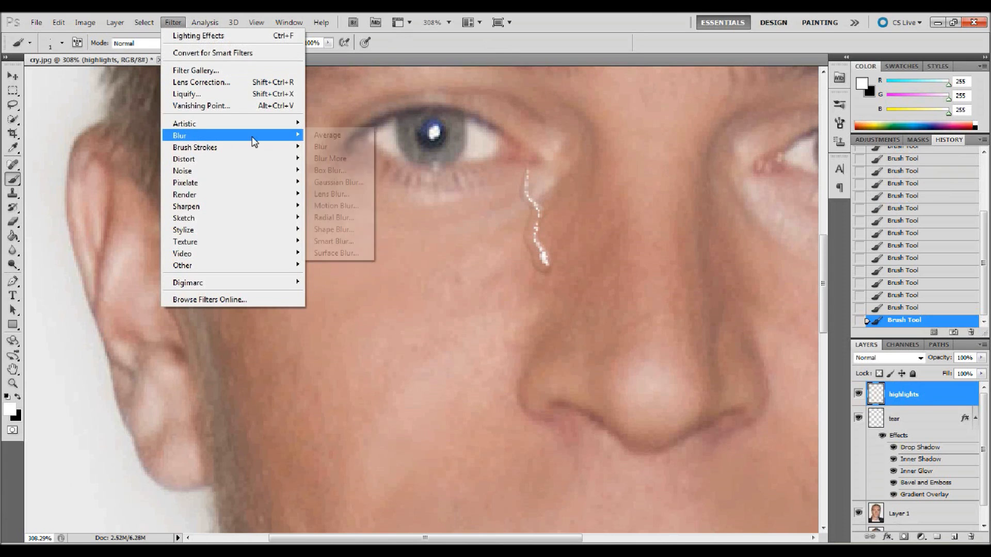
click(320, 180)
drag(397, 119, 307, 97)
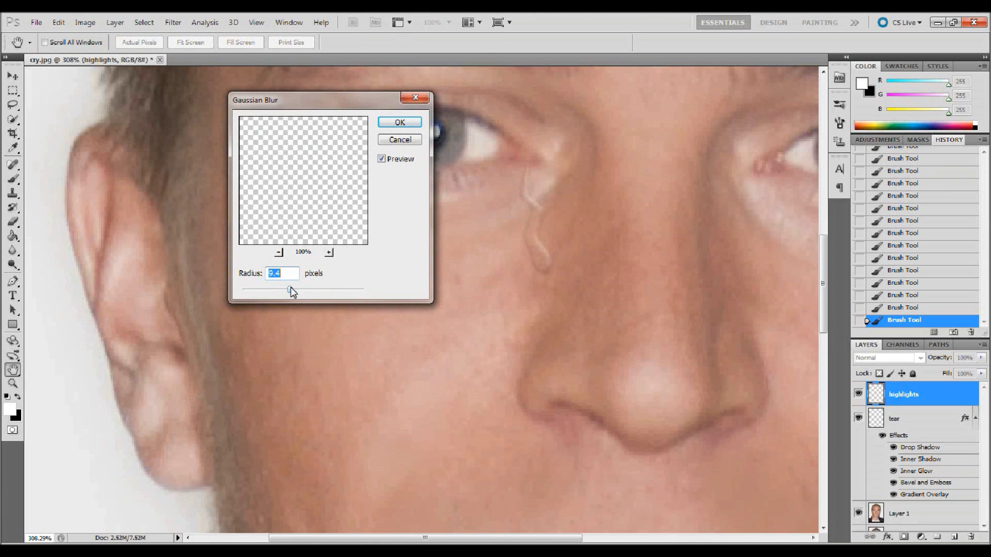
drag(290, 289, 253, 289)
drag(254, 289, 255, 289)
click(400, 123)
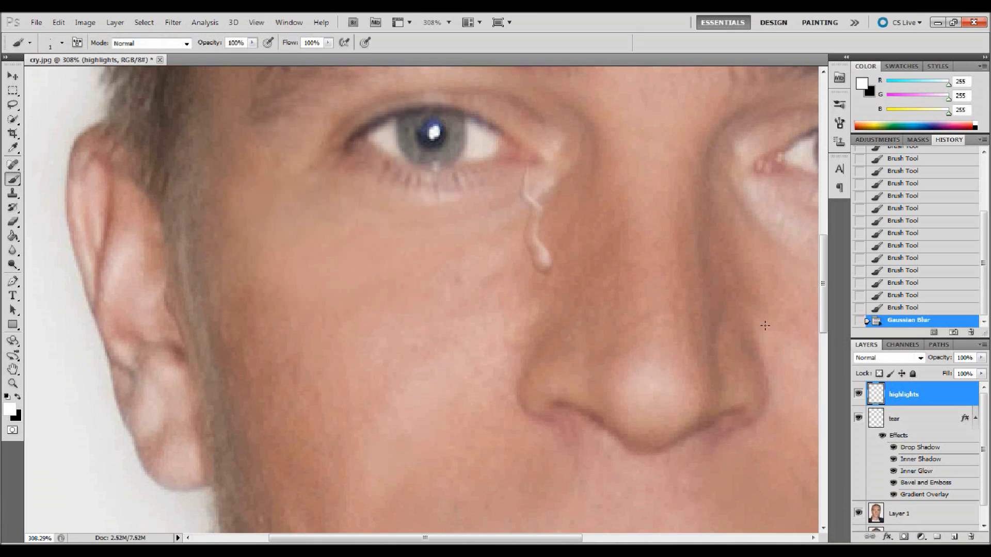
Apply a Surface Blur to the tear layer with about 39 px radius and 103 levels threshold.
click(973, 419)
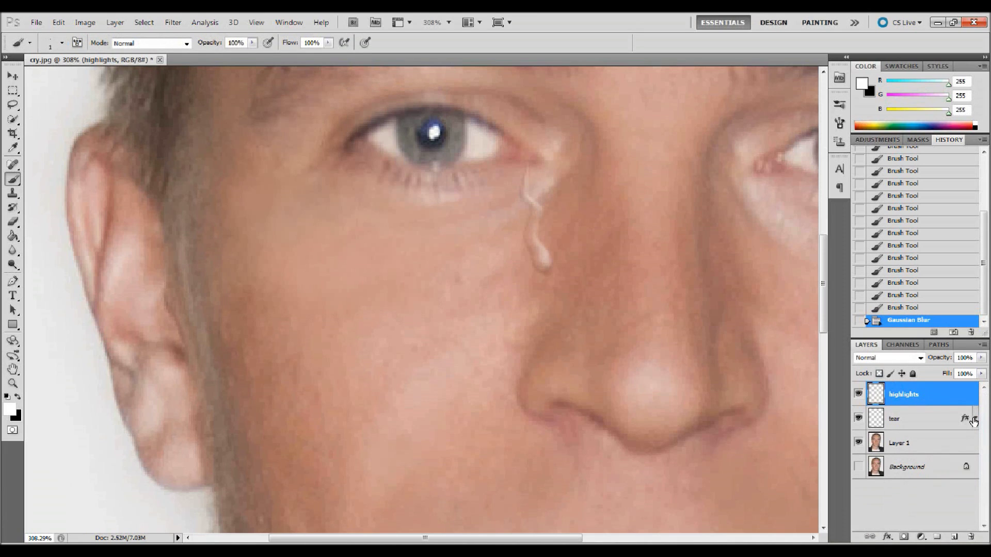
click(924, 427)
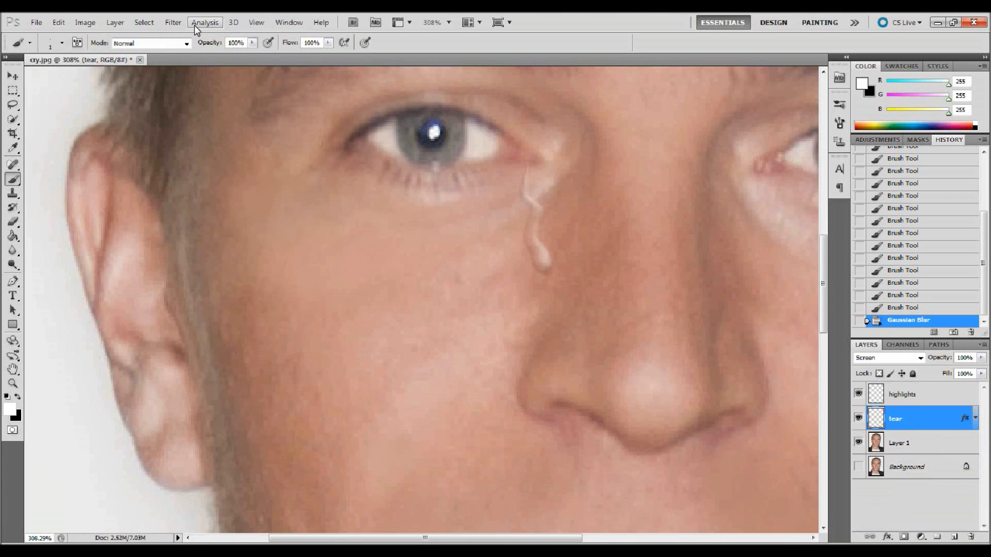
click(171, 23)
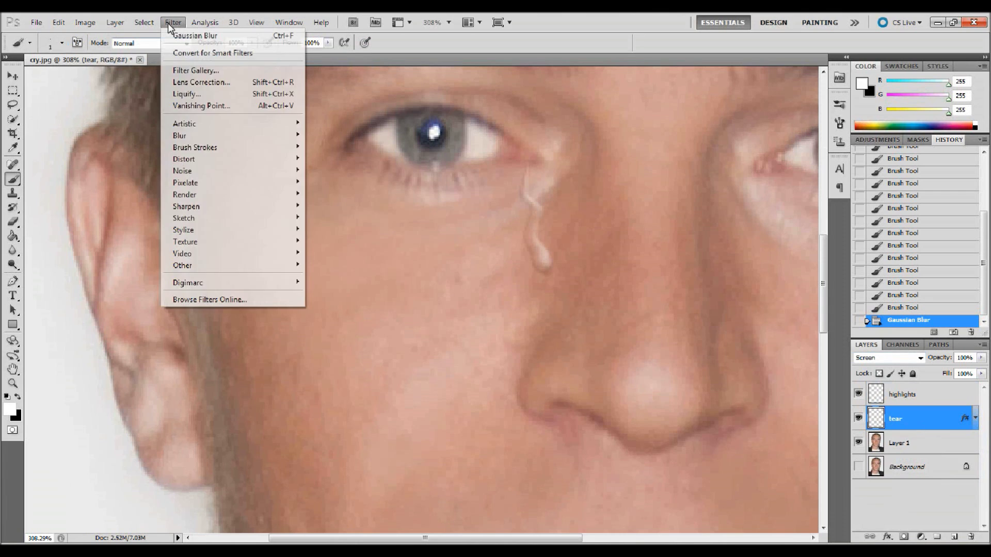
mouse_move(206, 135)
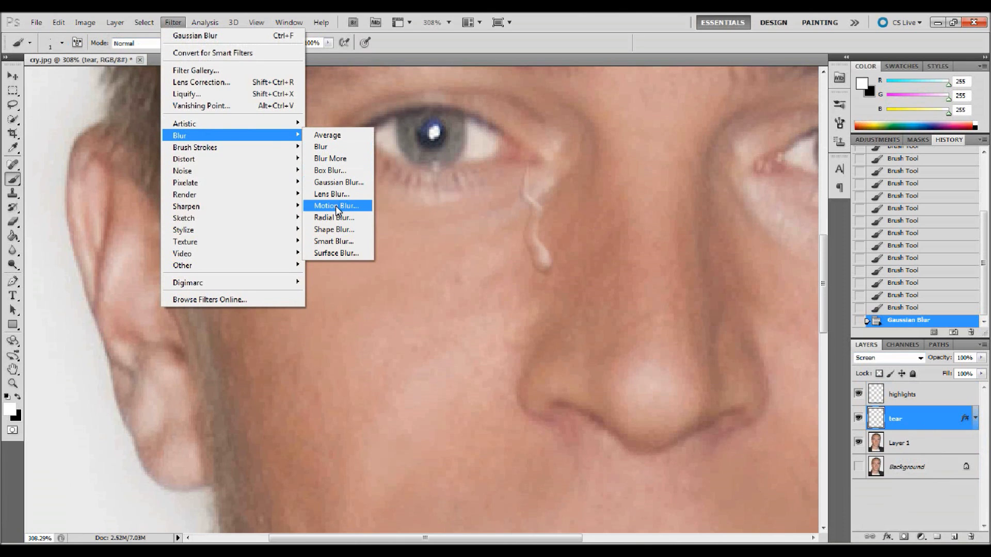
click(334, 252)
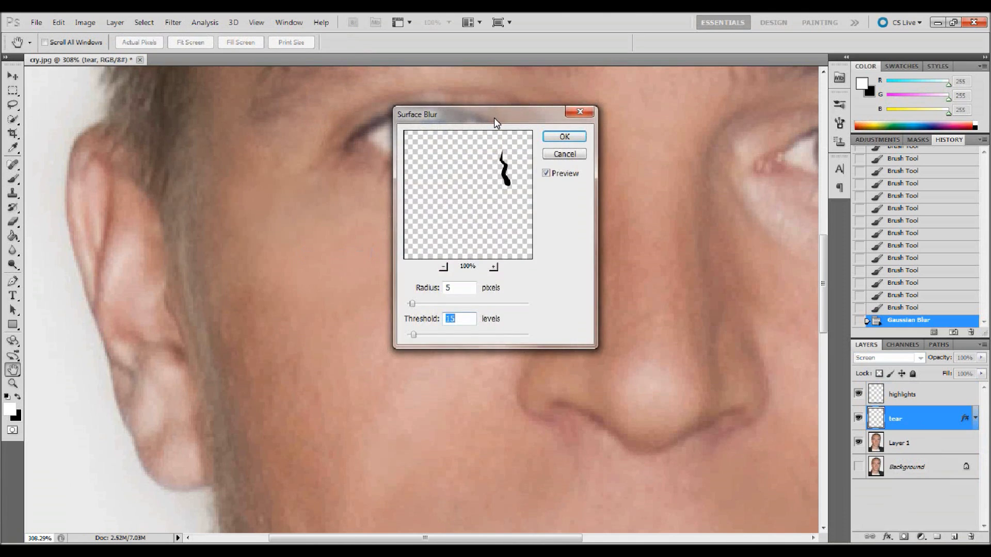
drag(494, 118, 341, 106)
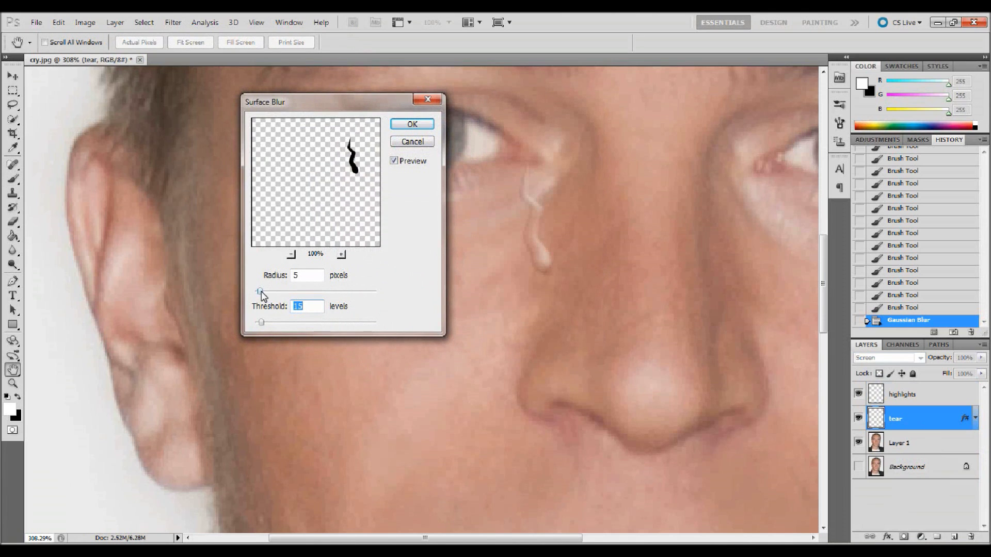
drag(261, 292, 276, 292)
drag(264, 323, 324, 321)
drag(305, 319, 305, 318)
click(416, 126)
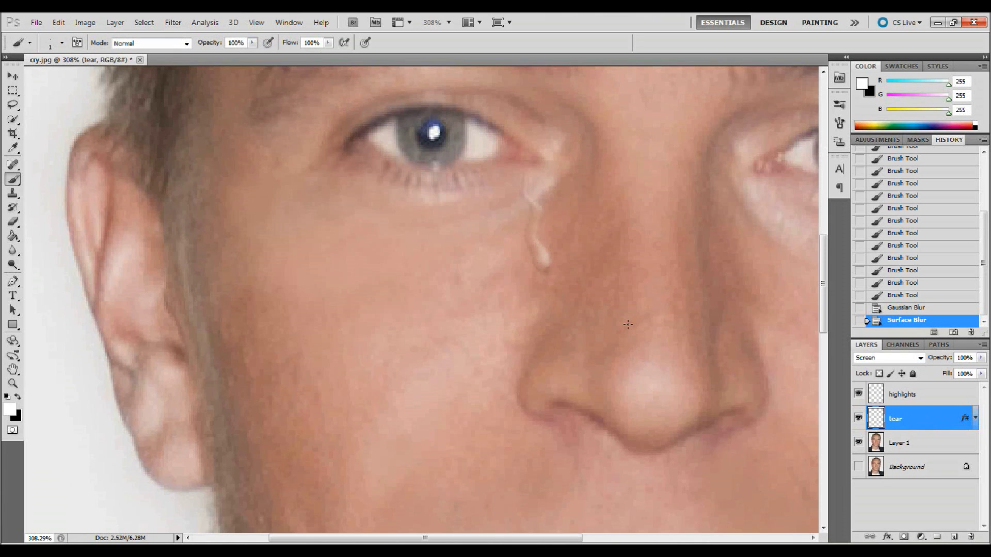
View the image at 100% and set the tear layer's opacity to 80%.
key(ctrl+1)
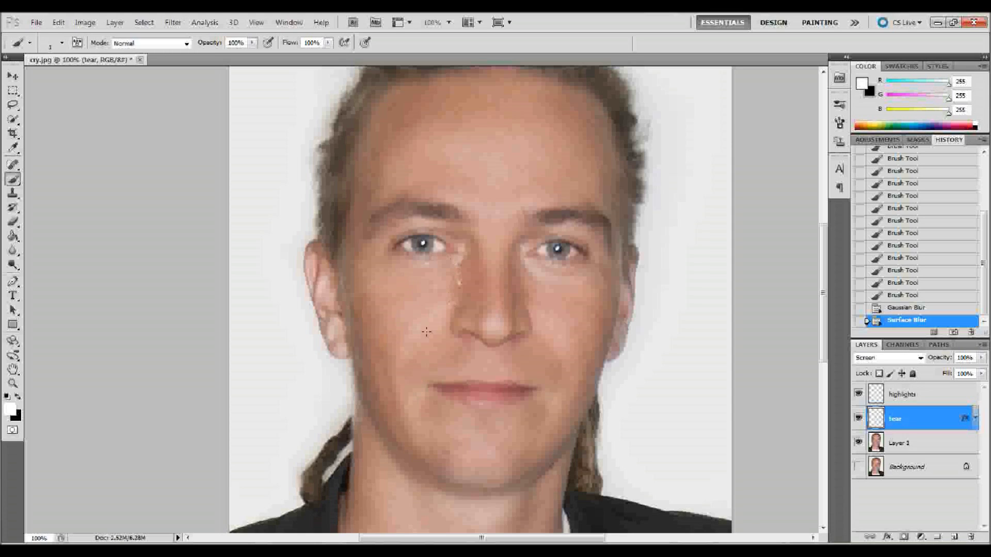
click(973, 358)
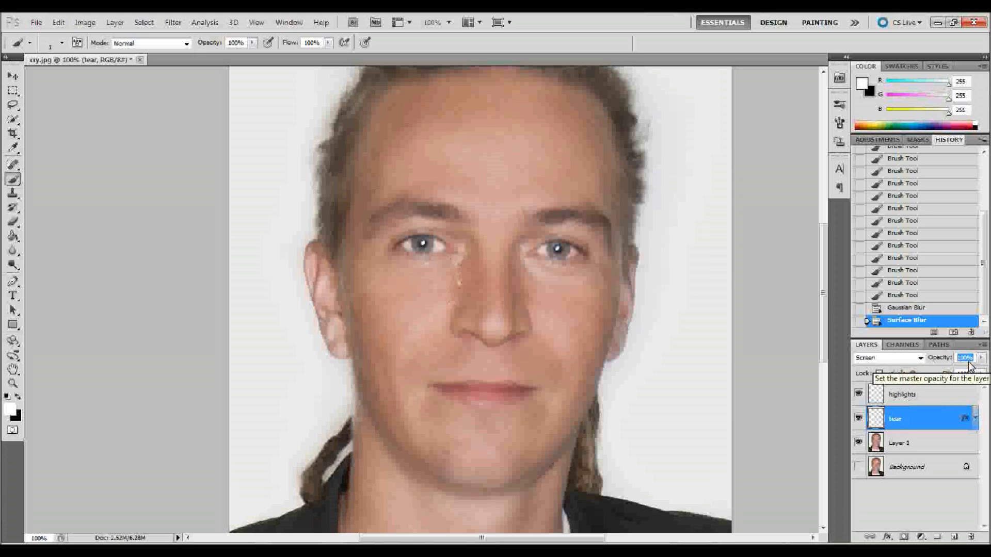
text(80)
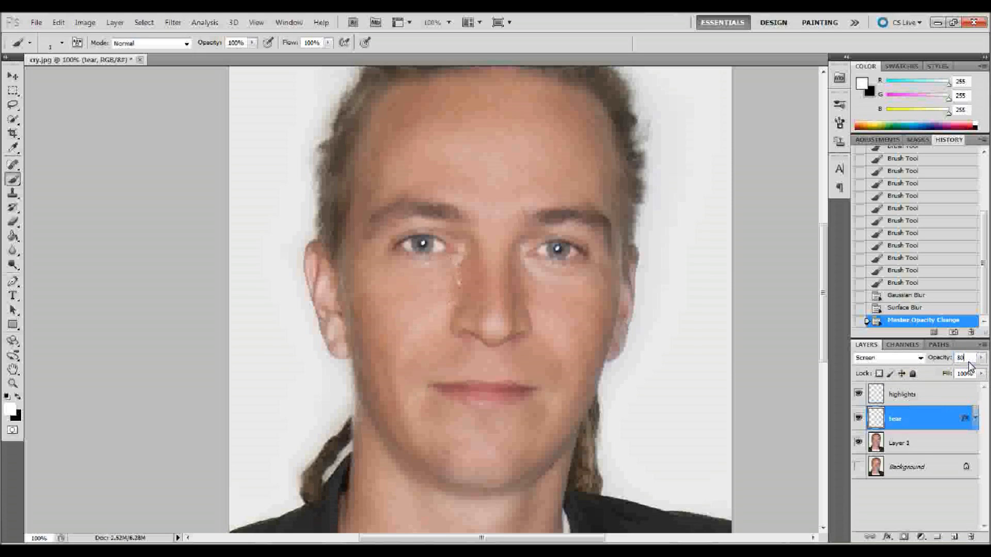